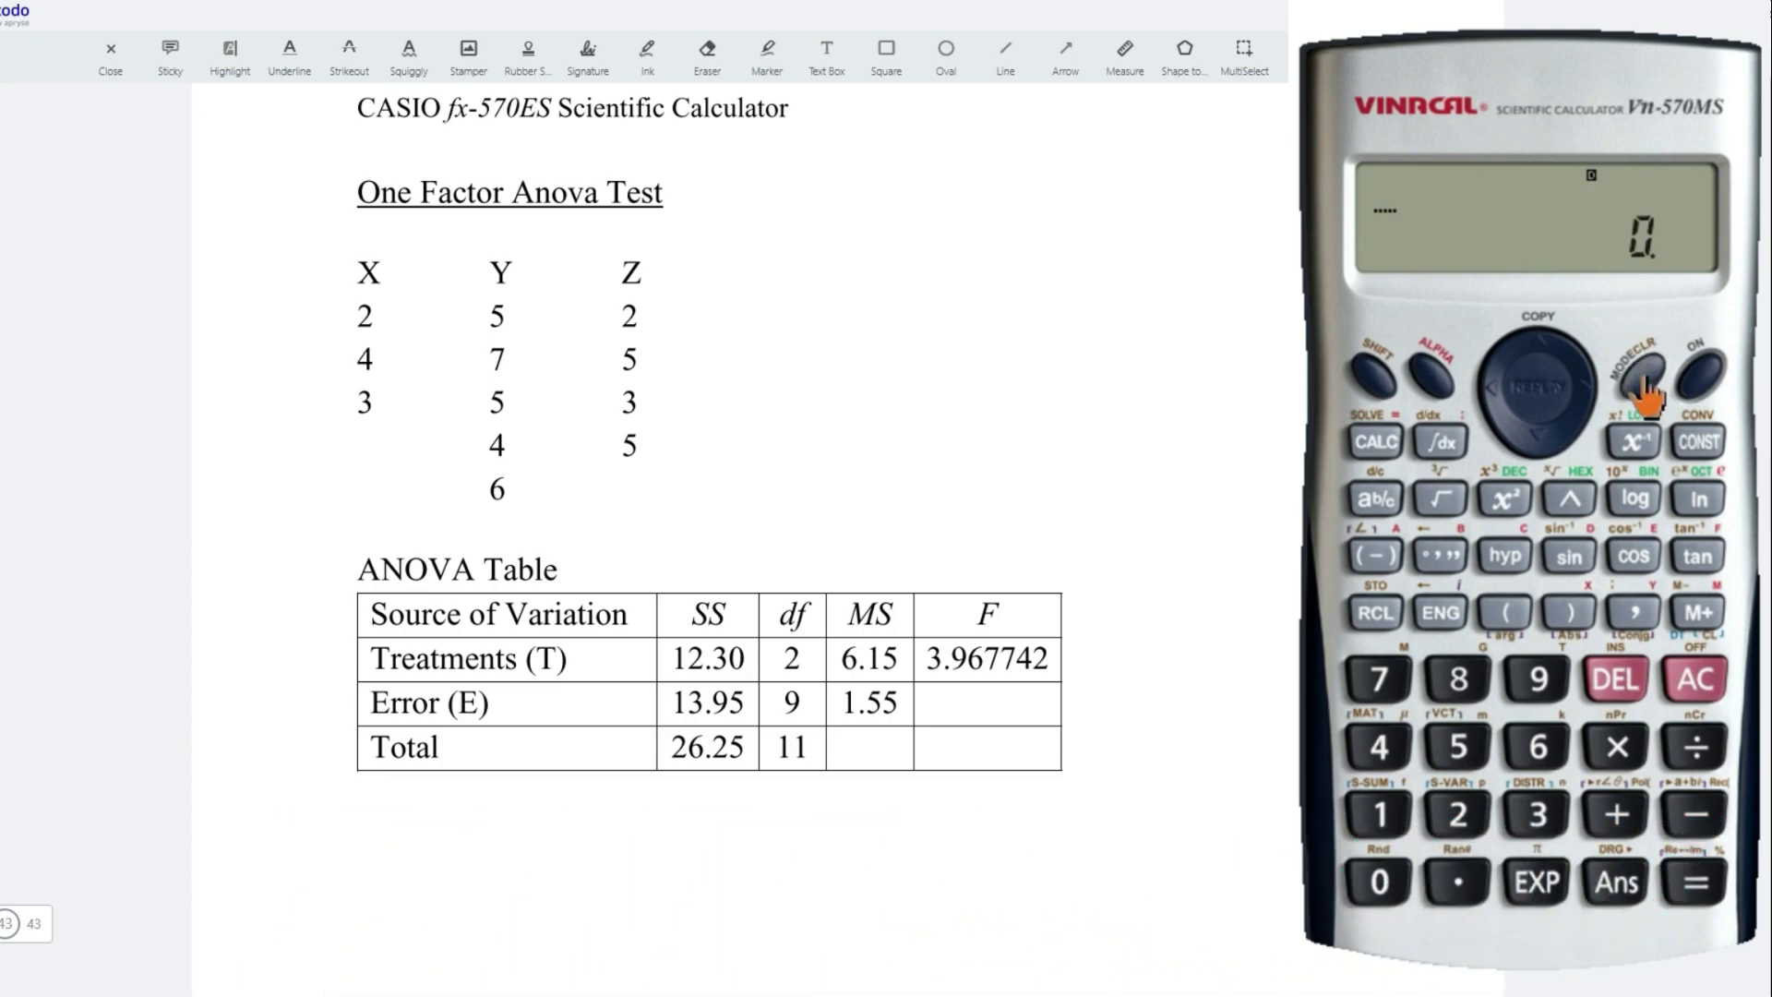
click(1642, 378)
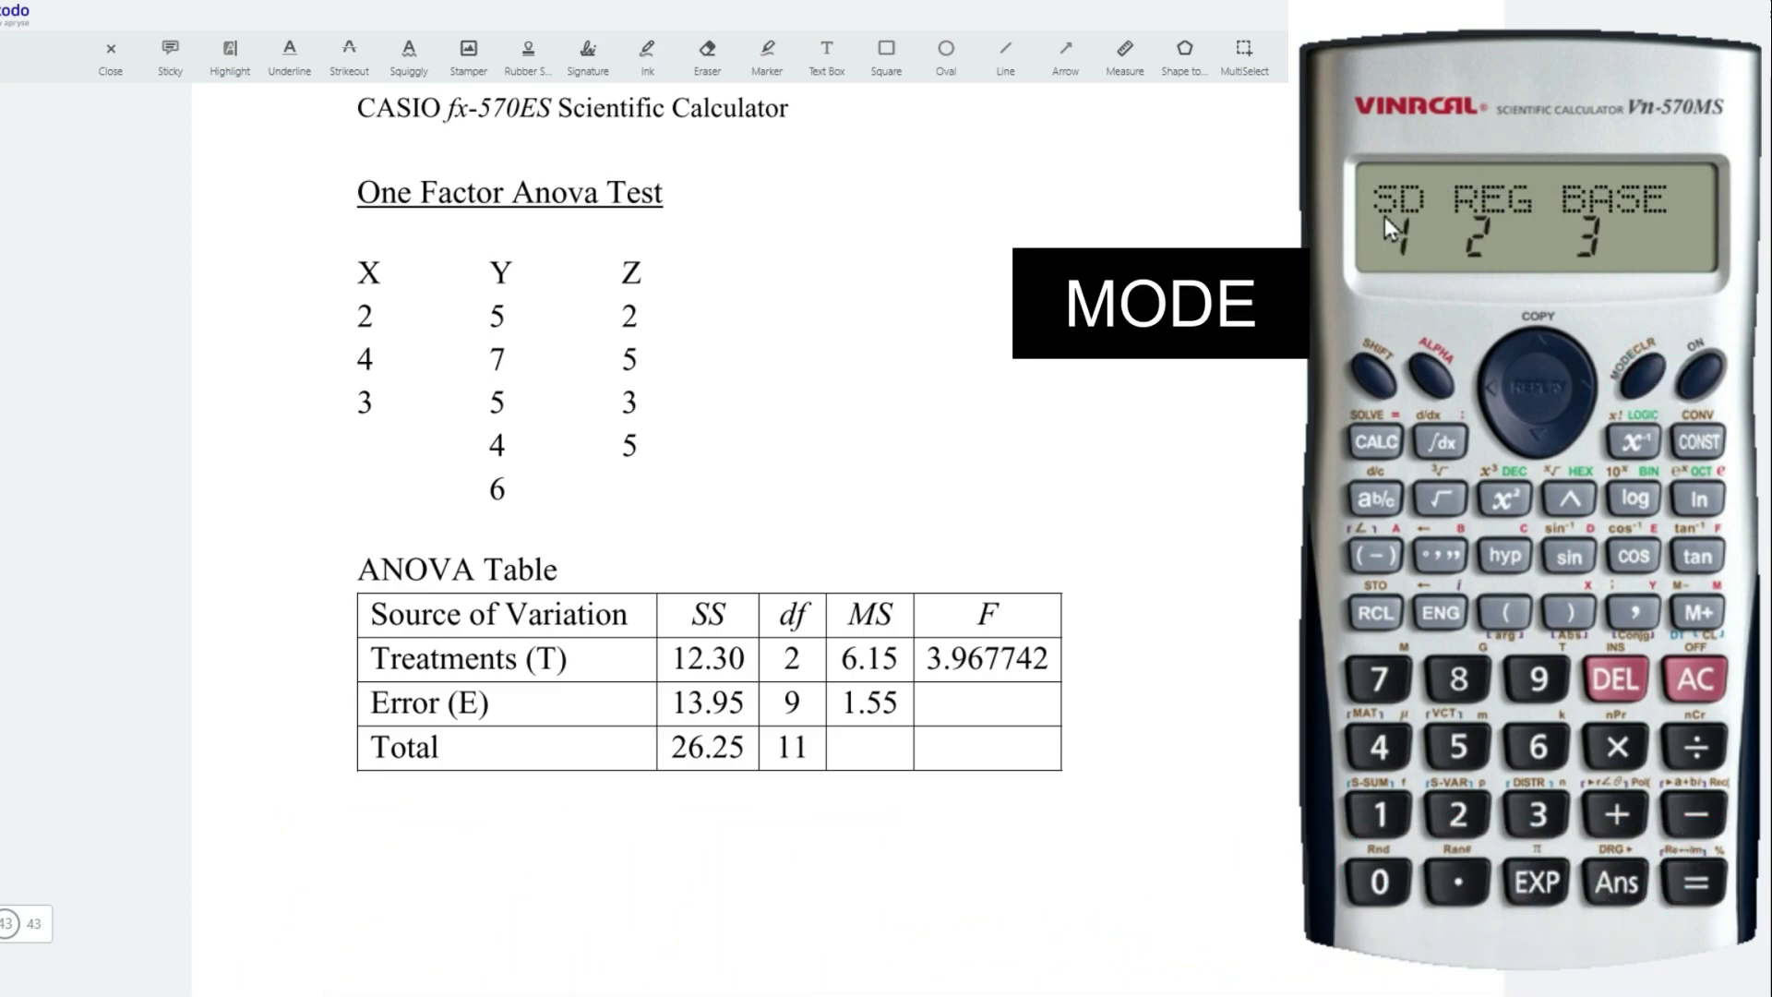
Step: Switch the calculator to SD statistics mode and key in X's first value, 2
drag(1369, 220, 1414, 219)
click(1379, 814)
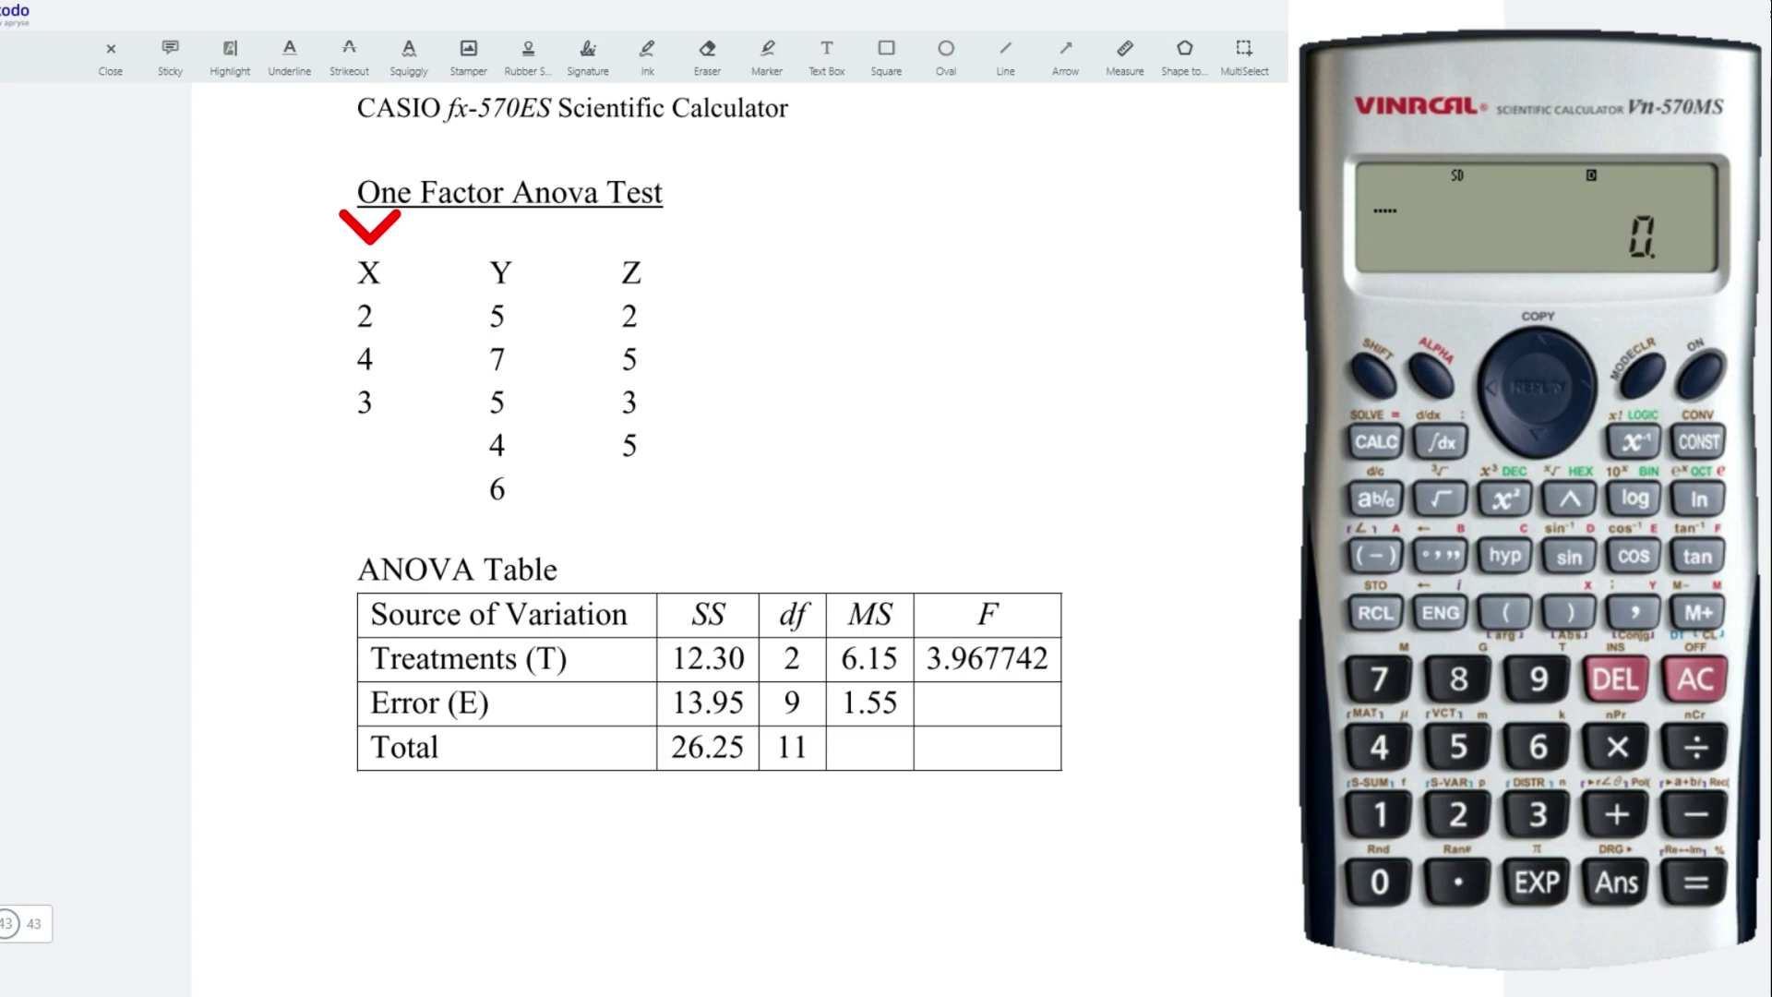
click(1458, 814)
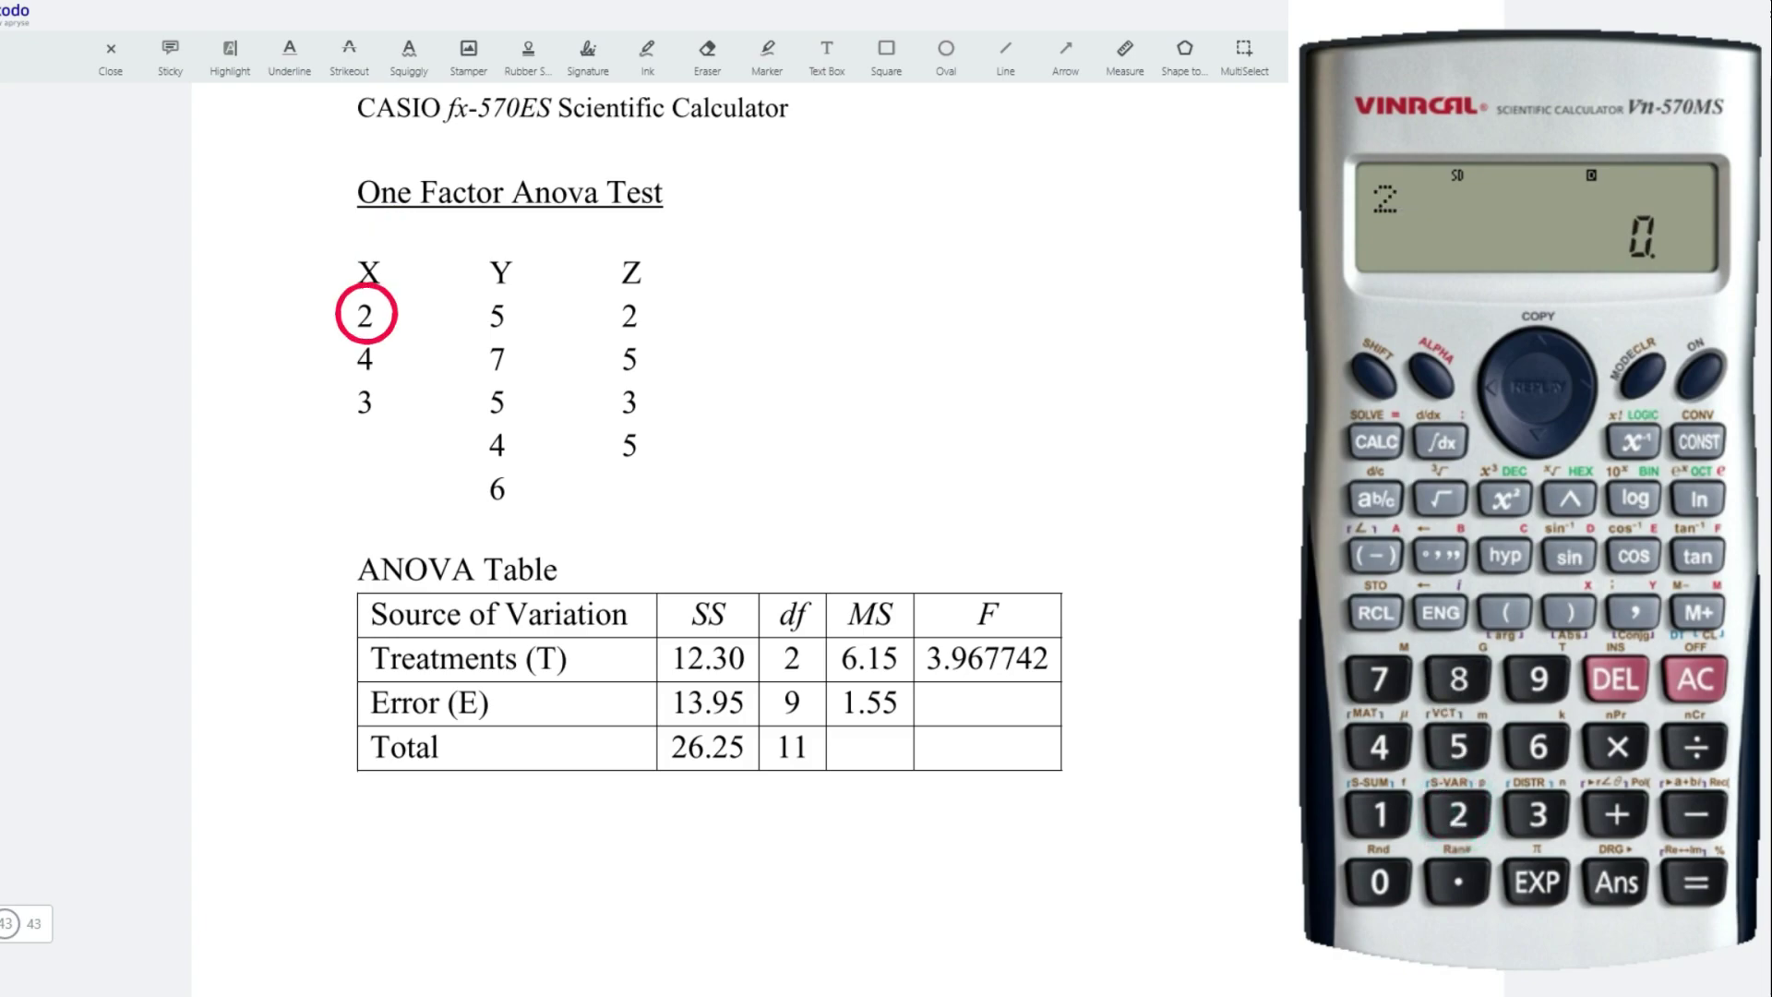
Step: Record X's values 2, 4 and 3 as data points, then clear the display
click(1697, 613)
click(1379, 745)
click(1698, 613)
click(1538, 814)
click(1698, 613)
click(1705, 677)
Step: Compute X's sum of squares xσn² × 3 = 2 and store it in memory A
click(1372, 371)
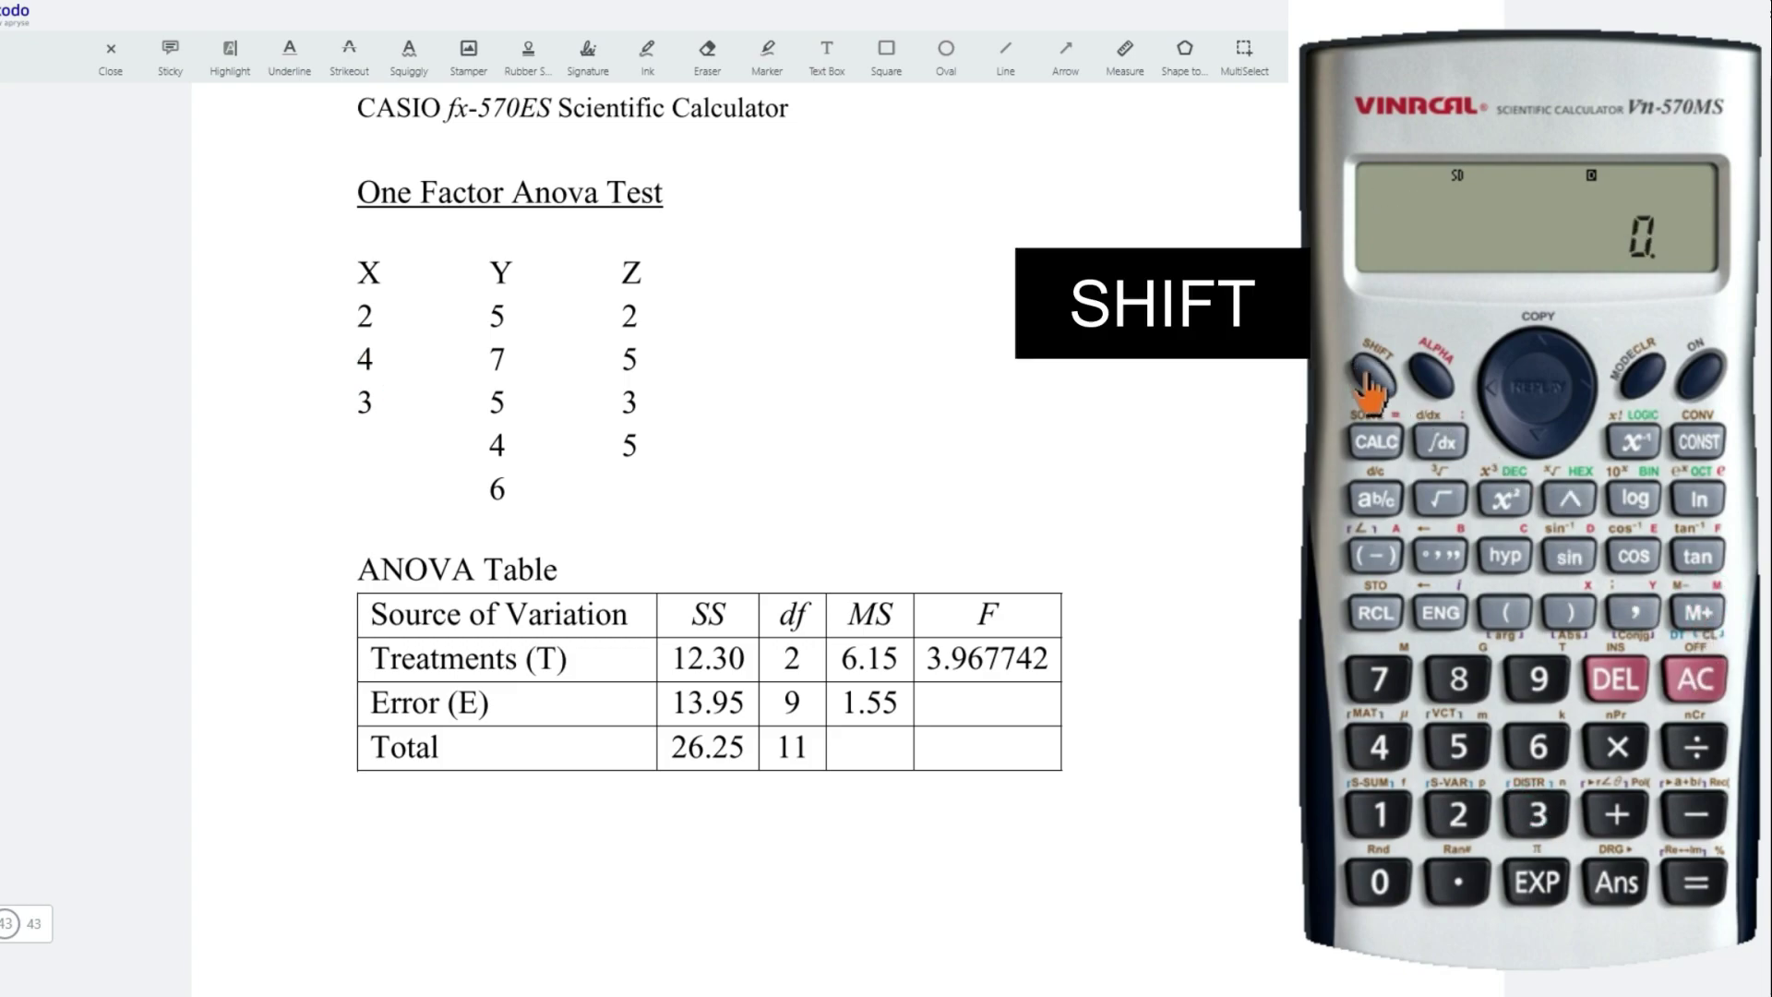
click(1458, 813)
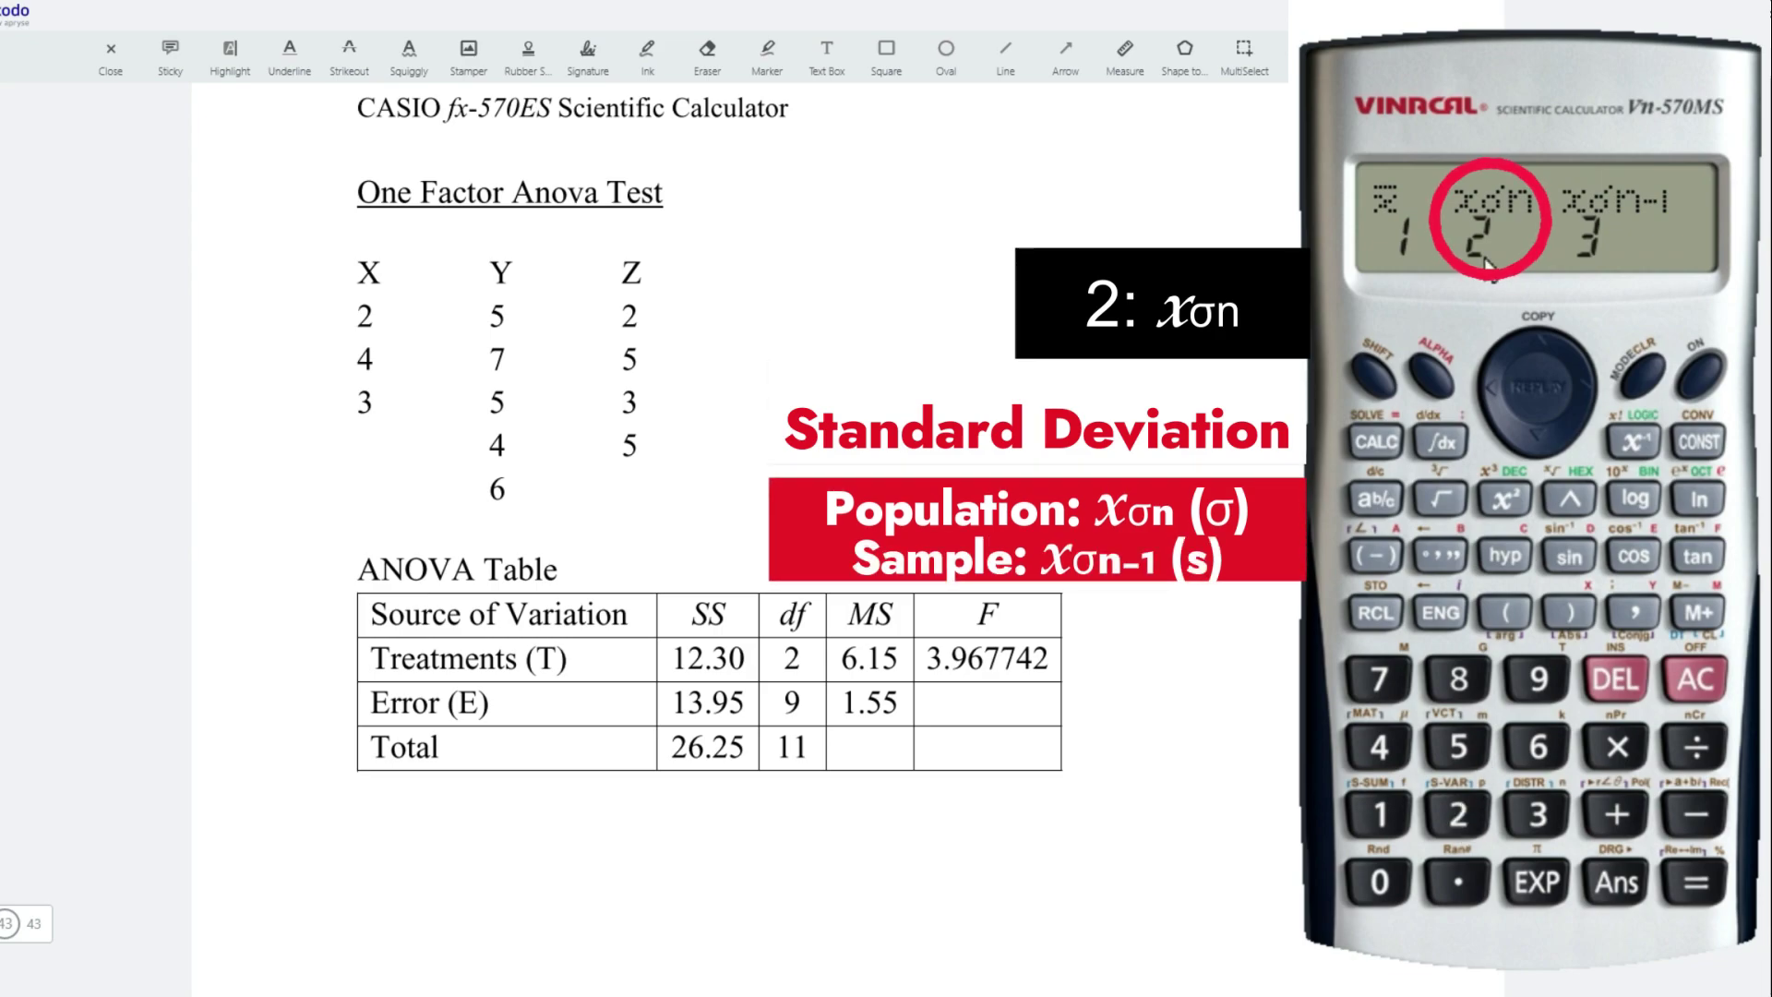
click(1458, 814)
click(1504, 503)
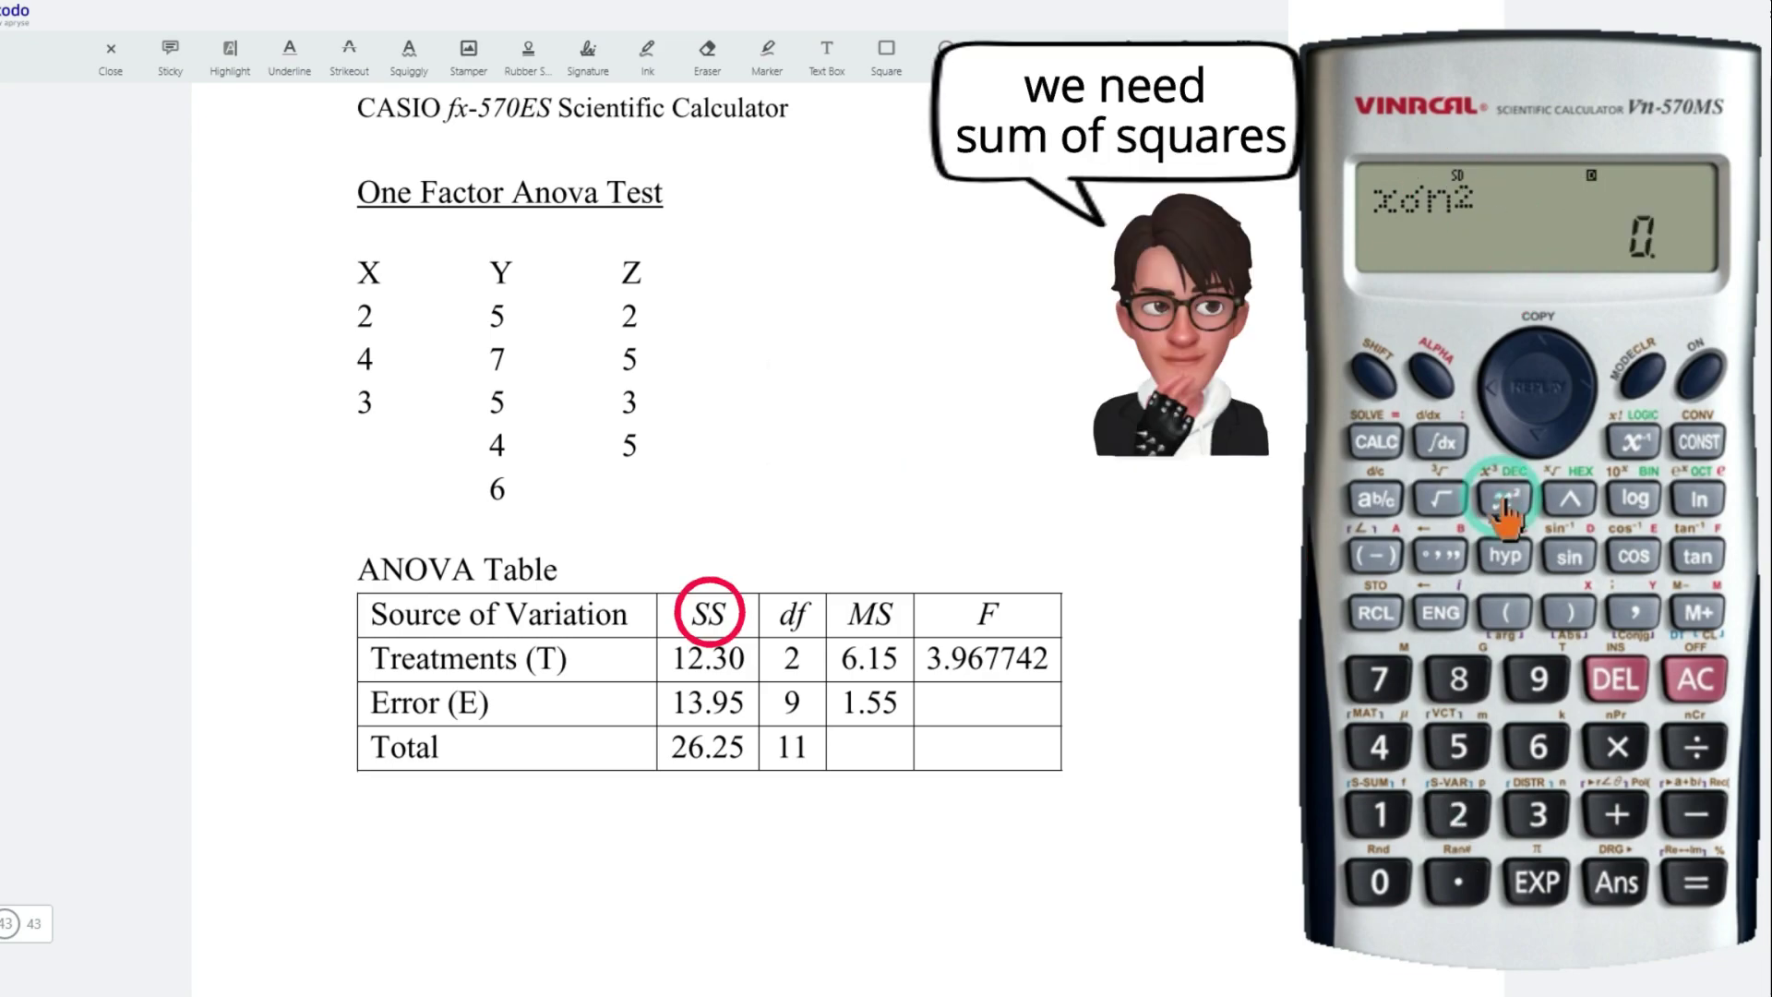
click(1622, 750)
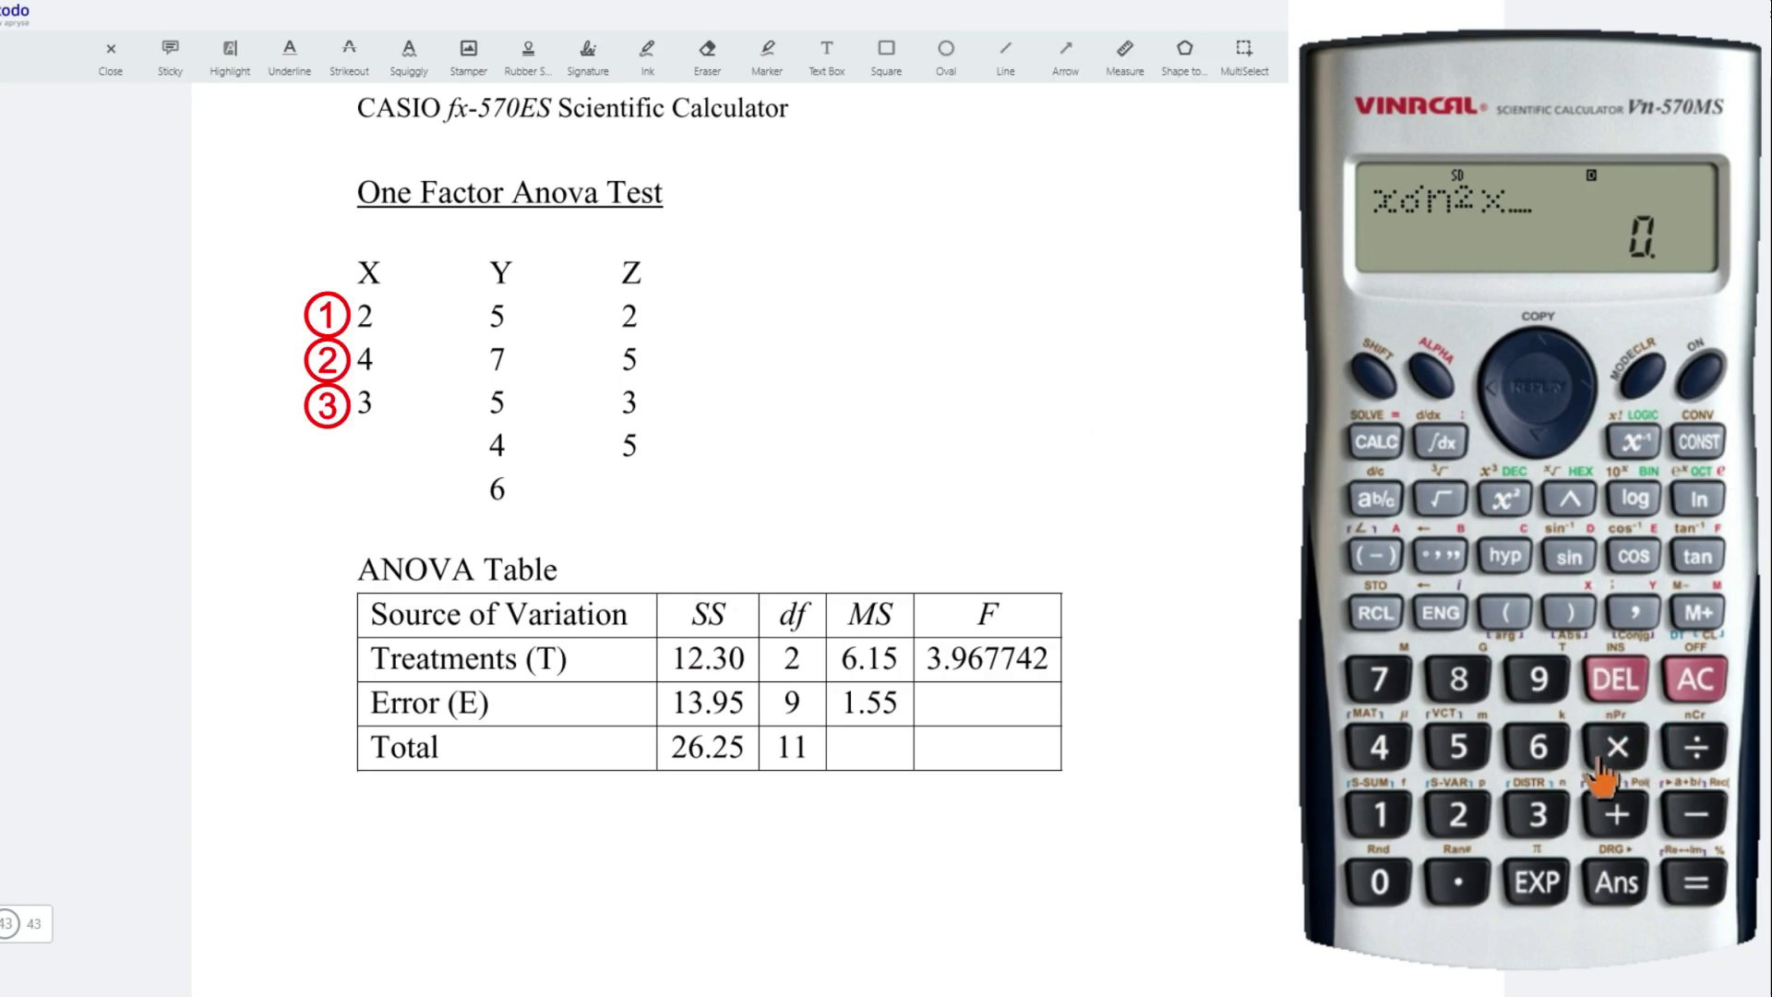
click(1542, 814)
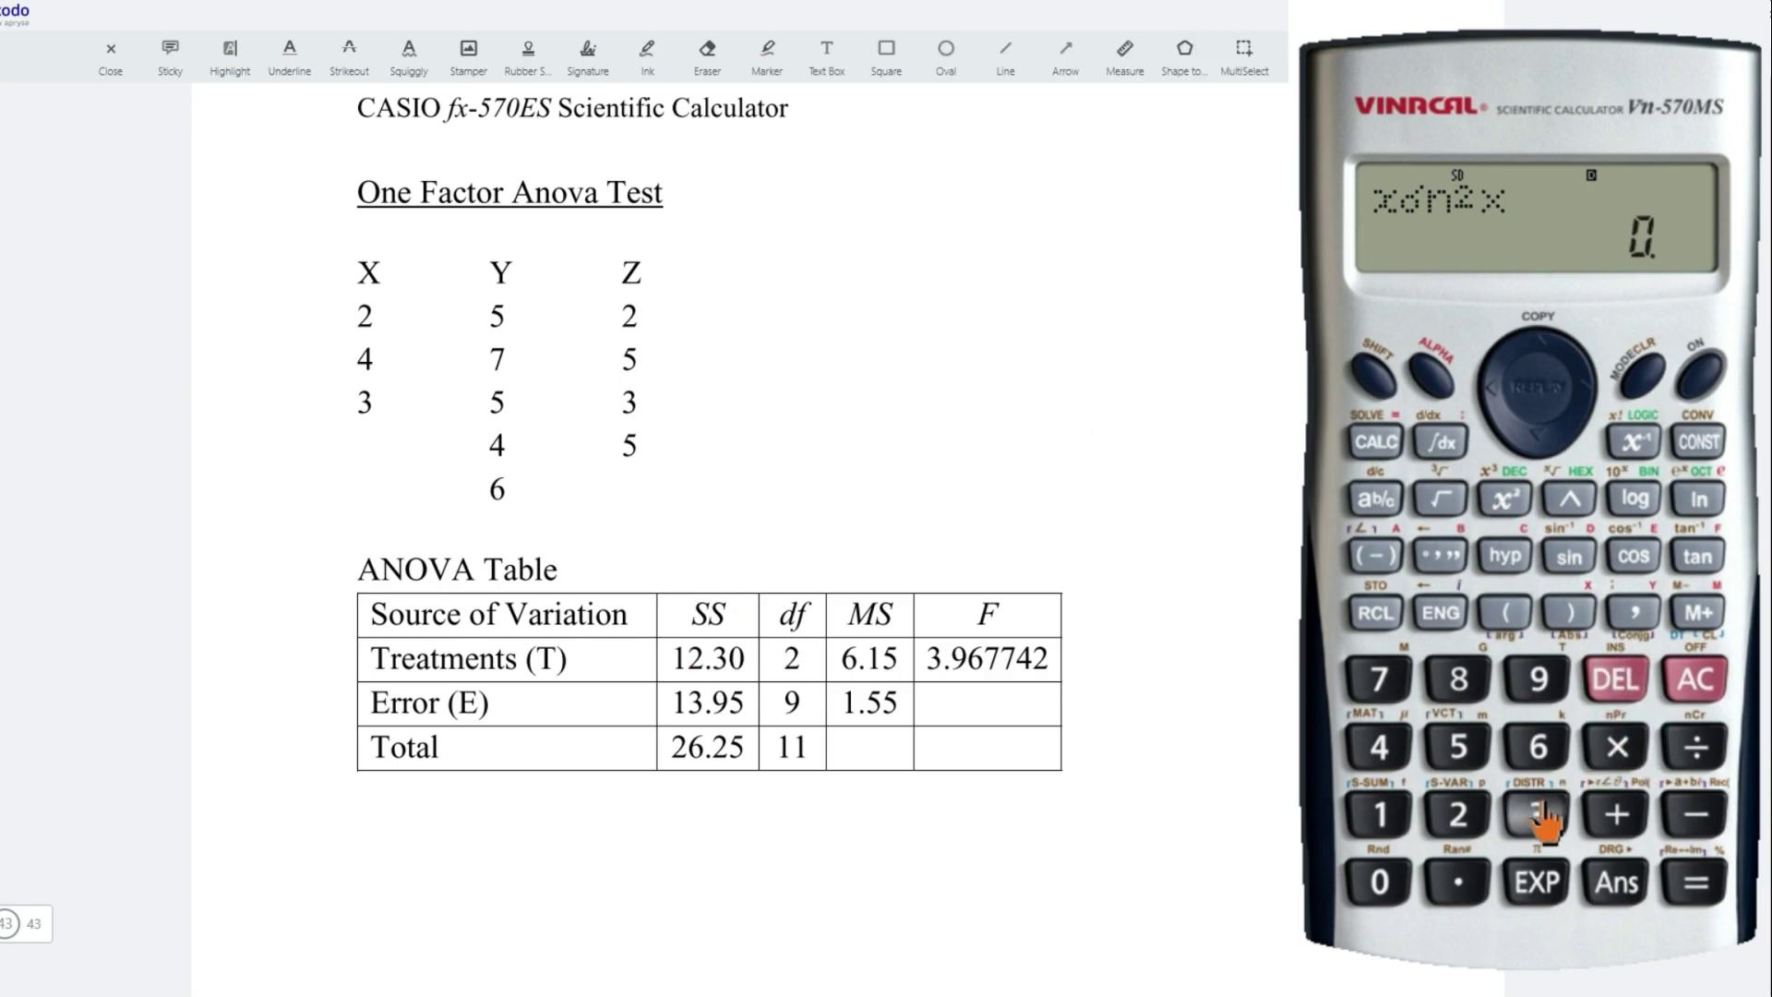
click(1692, 882)
click(1370, 374)
click(1381, 614)
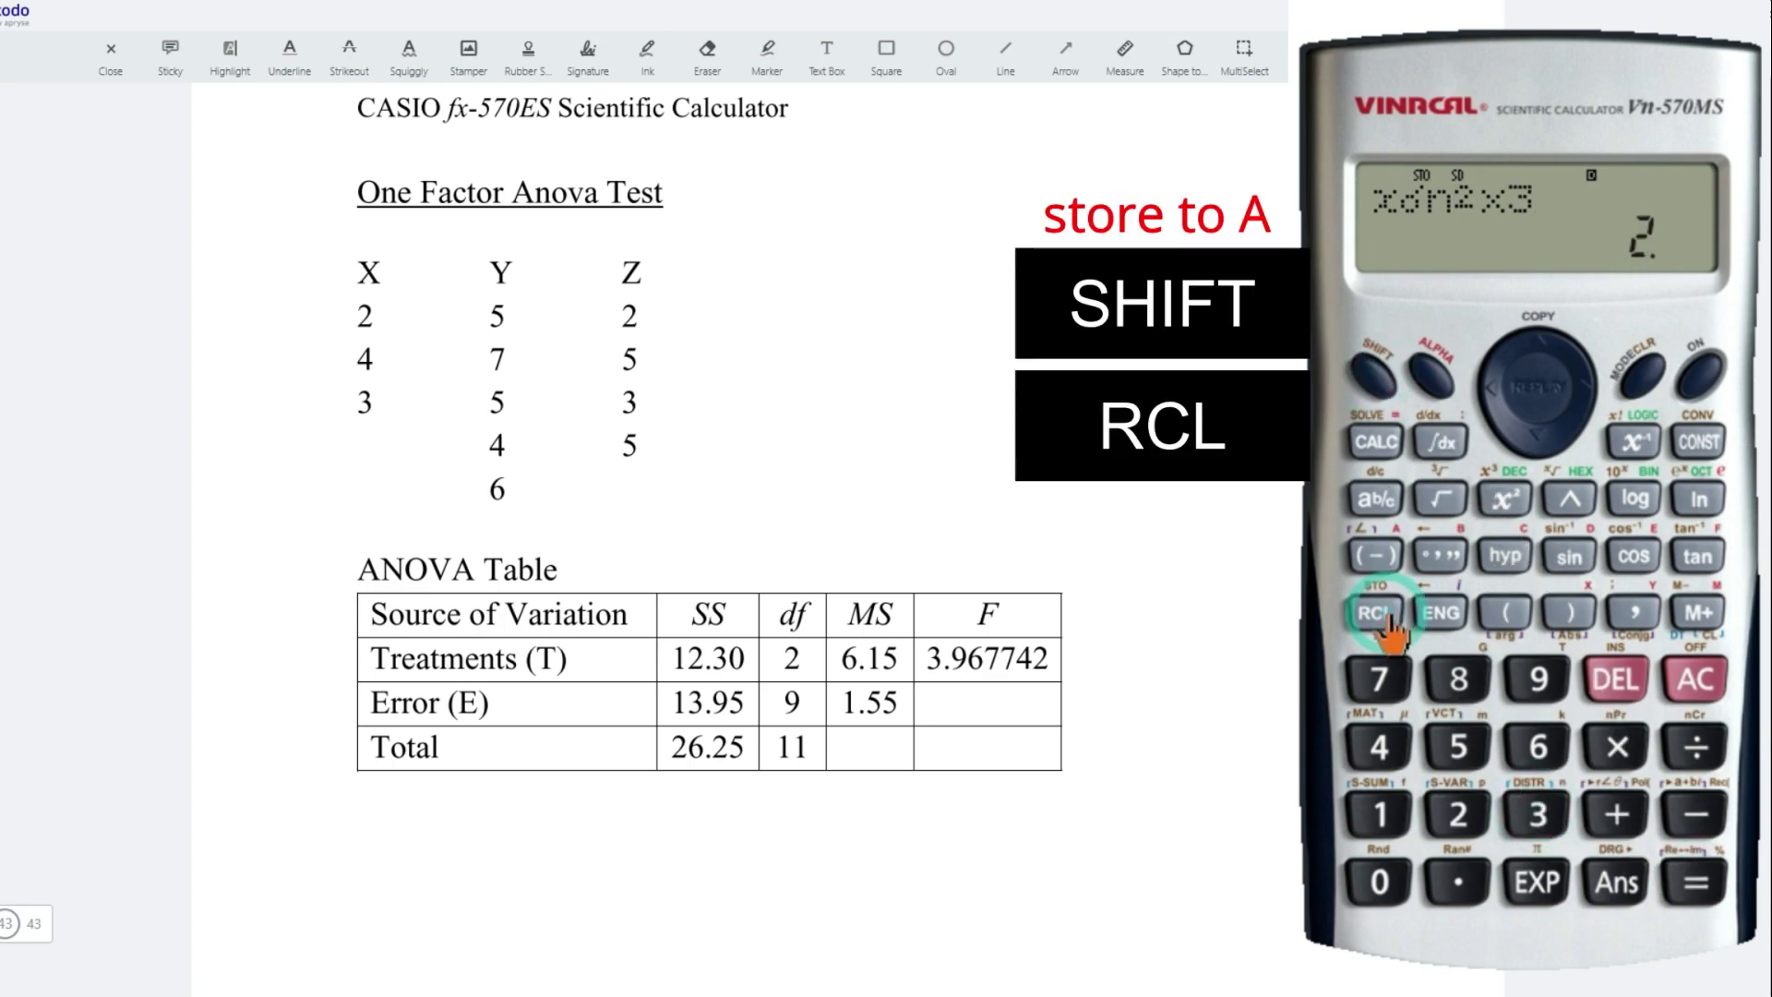
click(1374, 557)
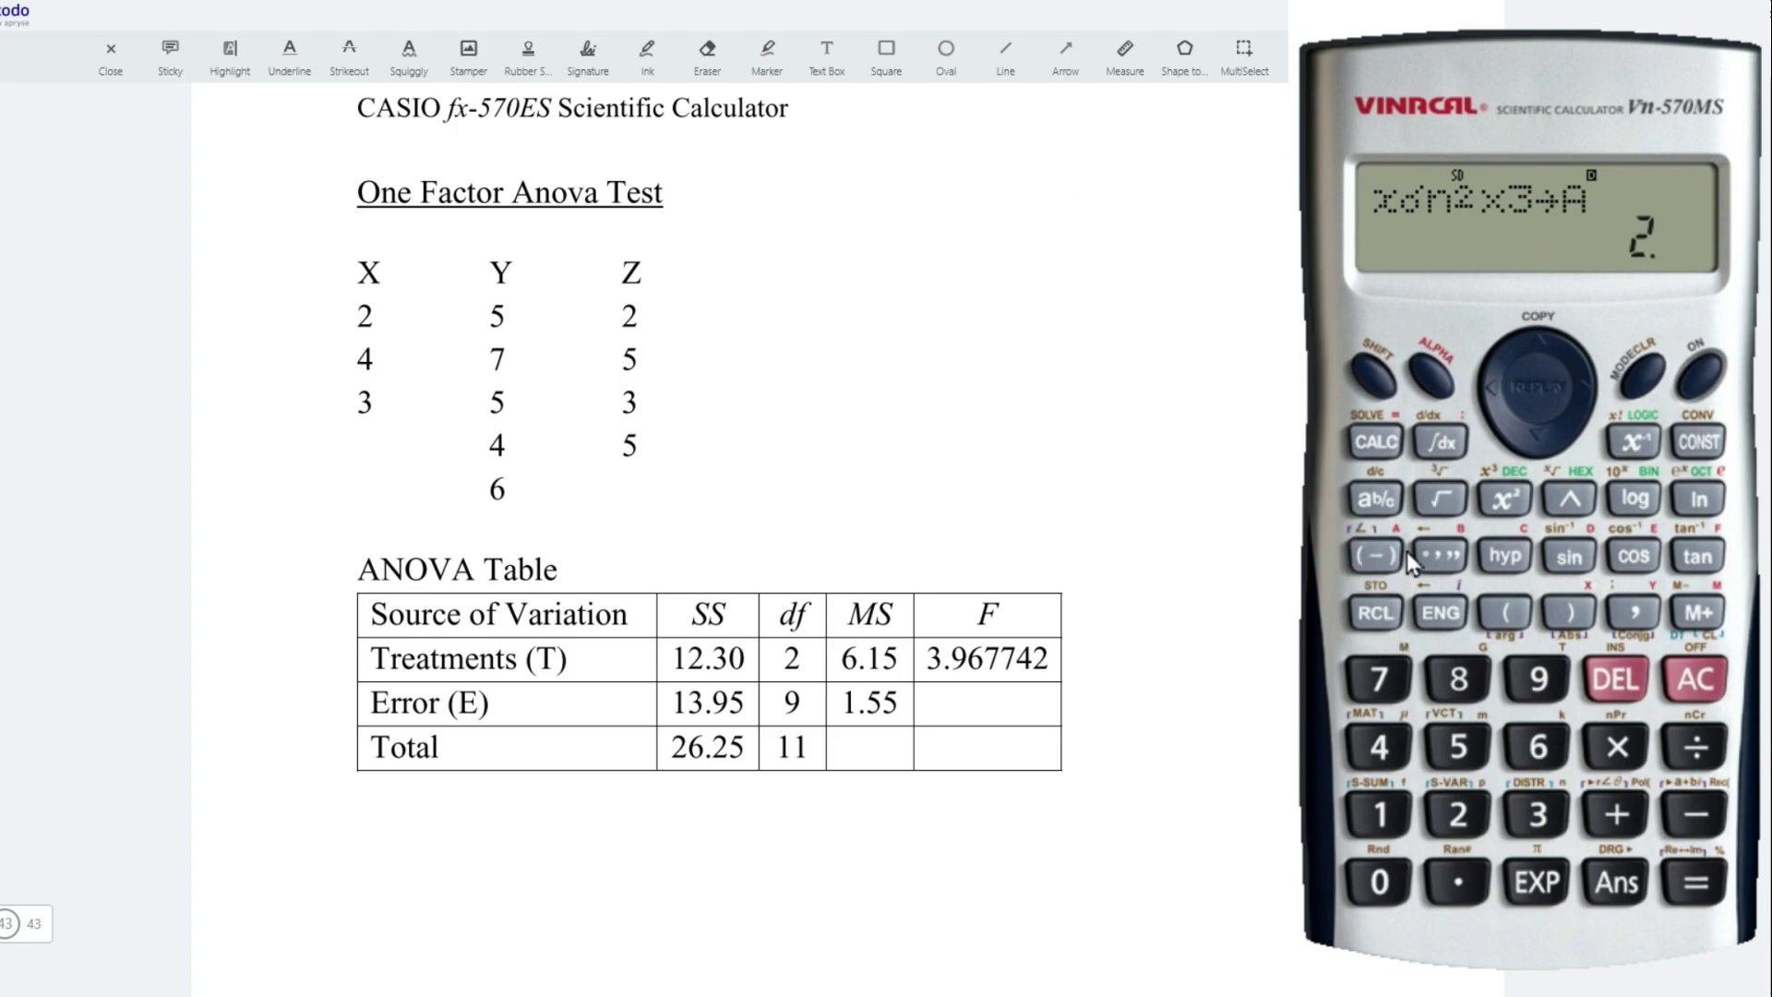
click(1643, 395)
click(1644, 394)
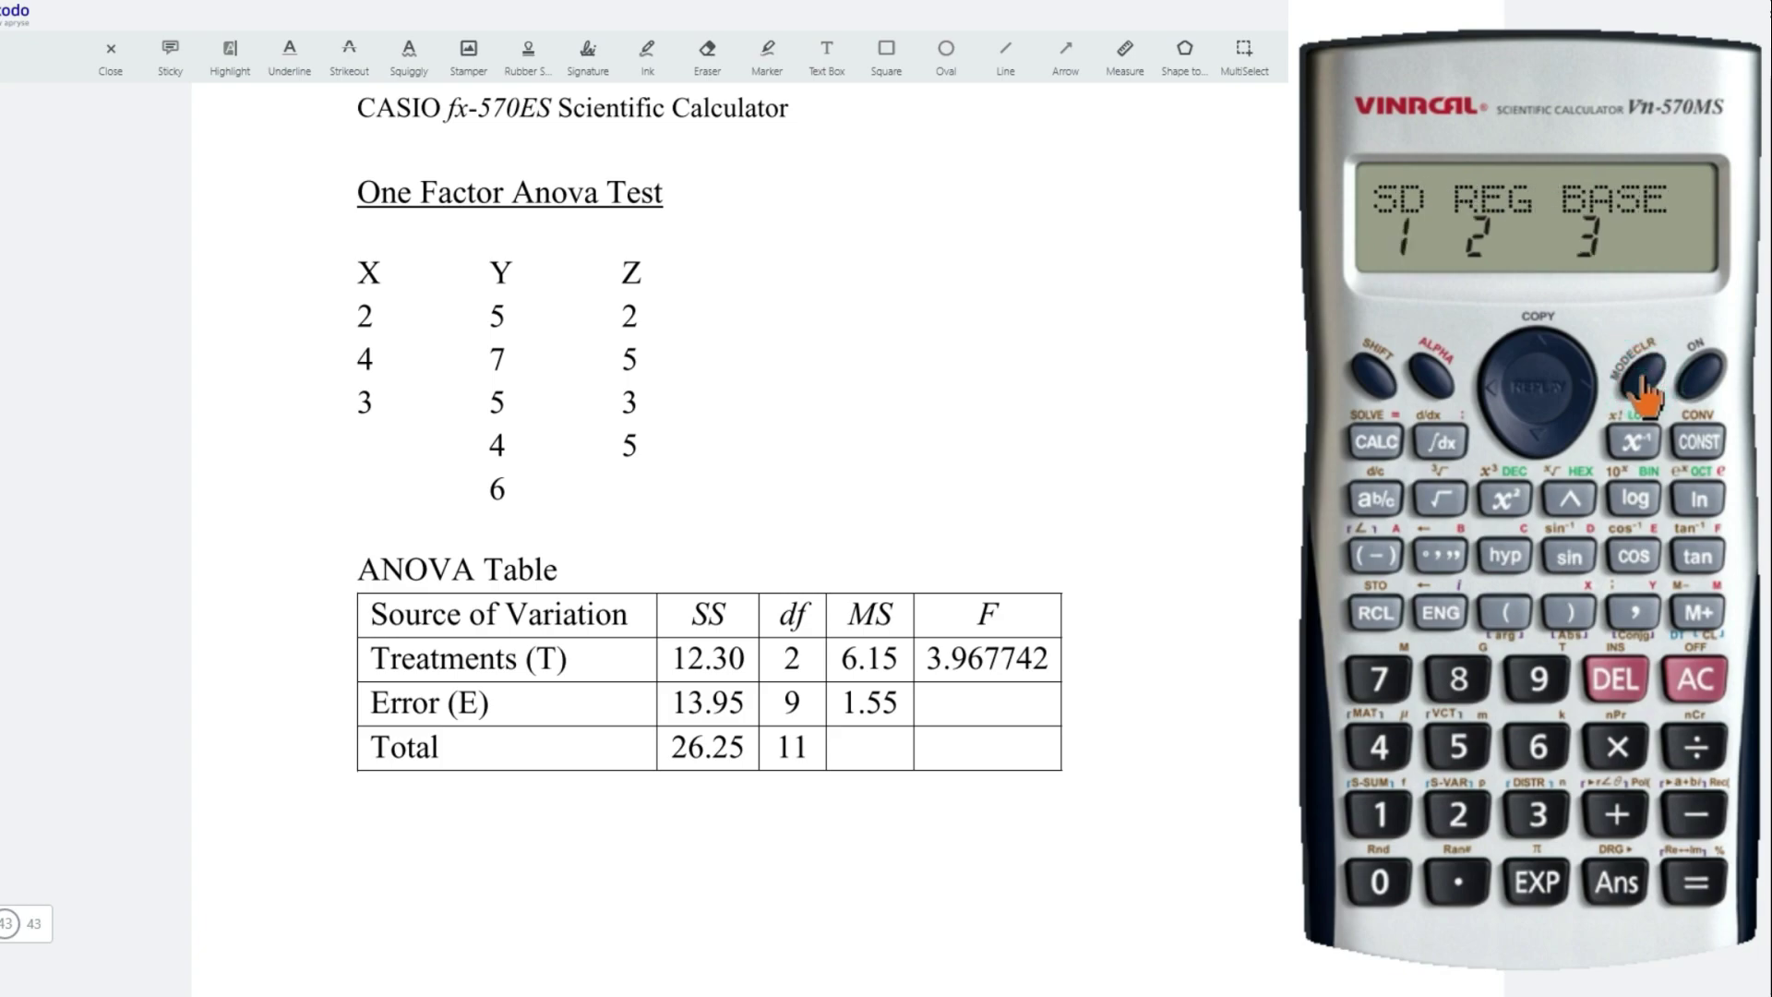
Step: Restart SD mode and record Y's values 5, 7, 5, 4, 6, then clear the display
click(1379, 814)
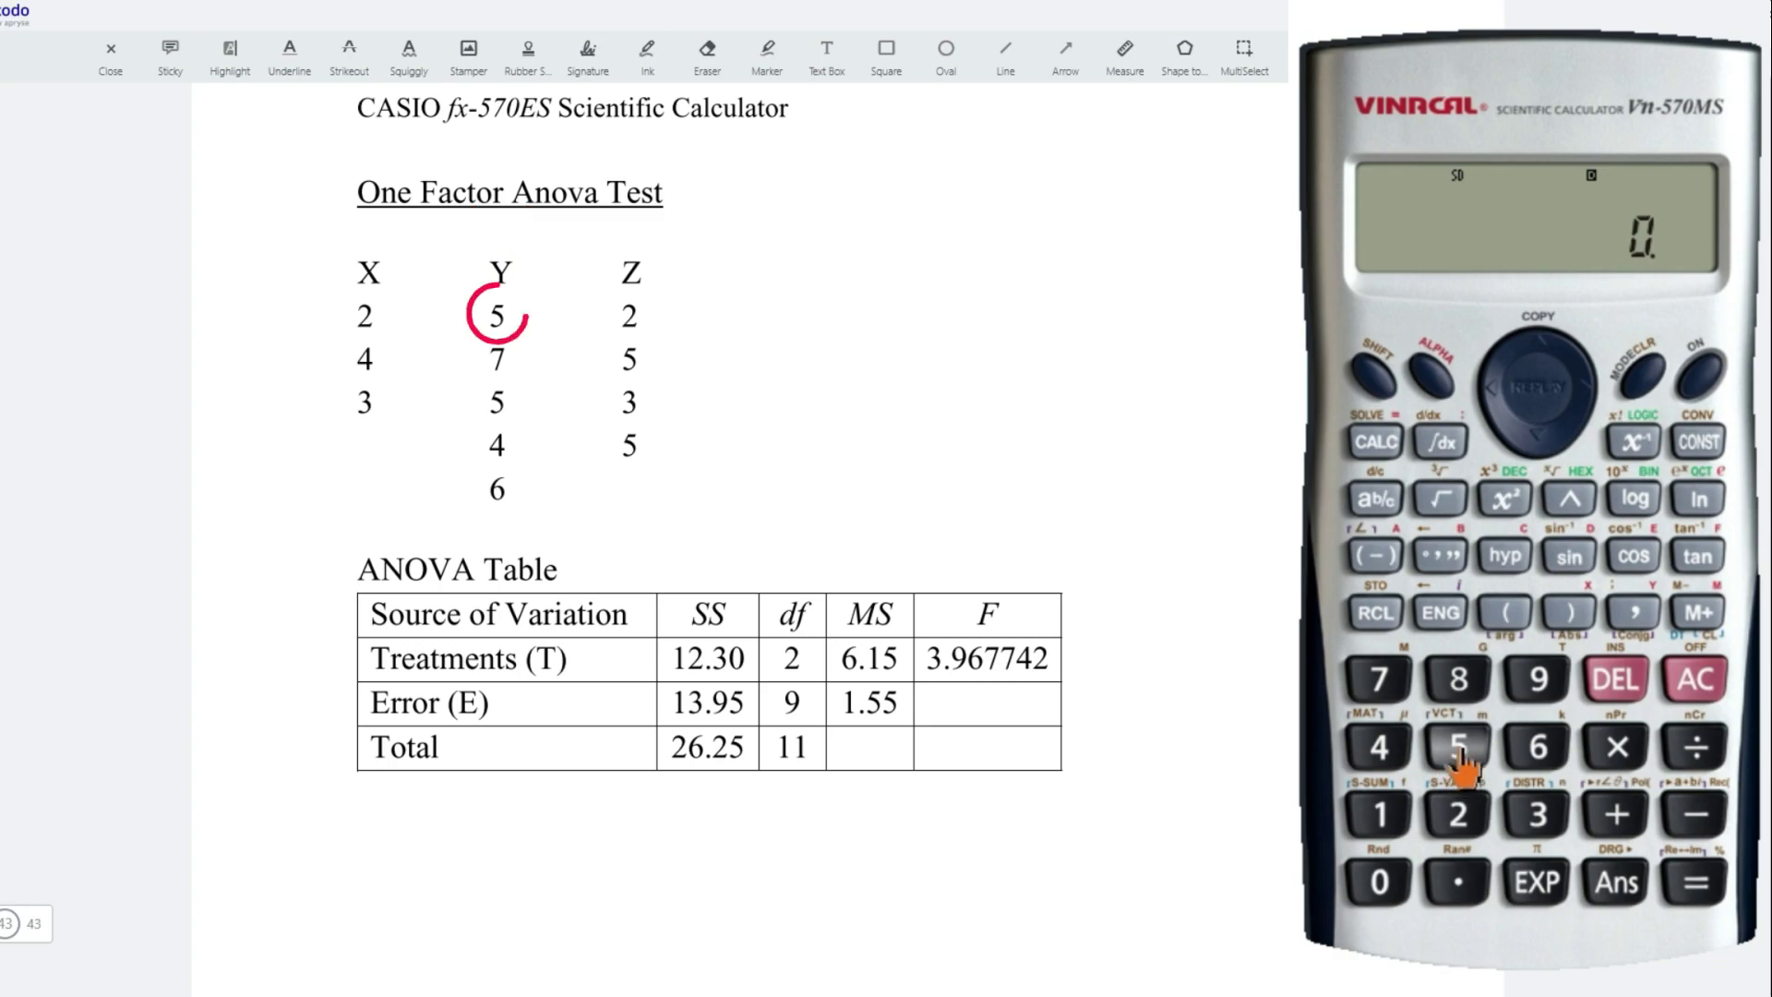
click(1457, 746)
click(1697, 611)
click(1378, 679)
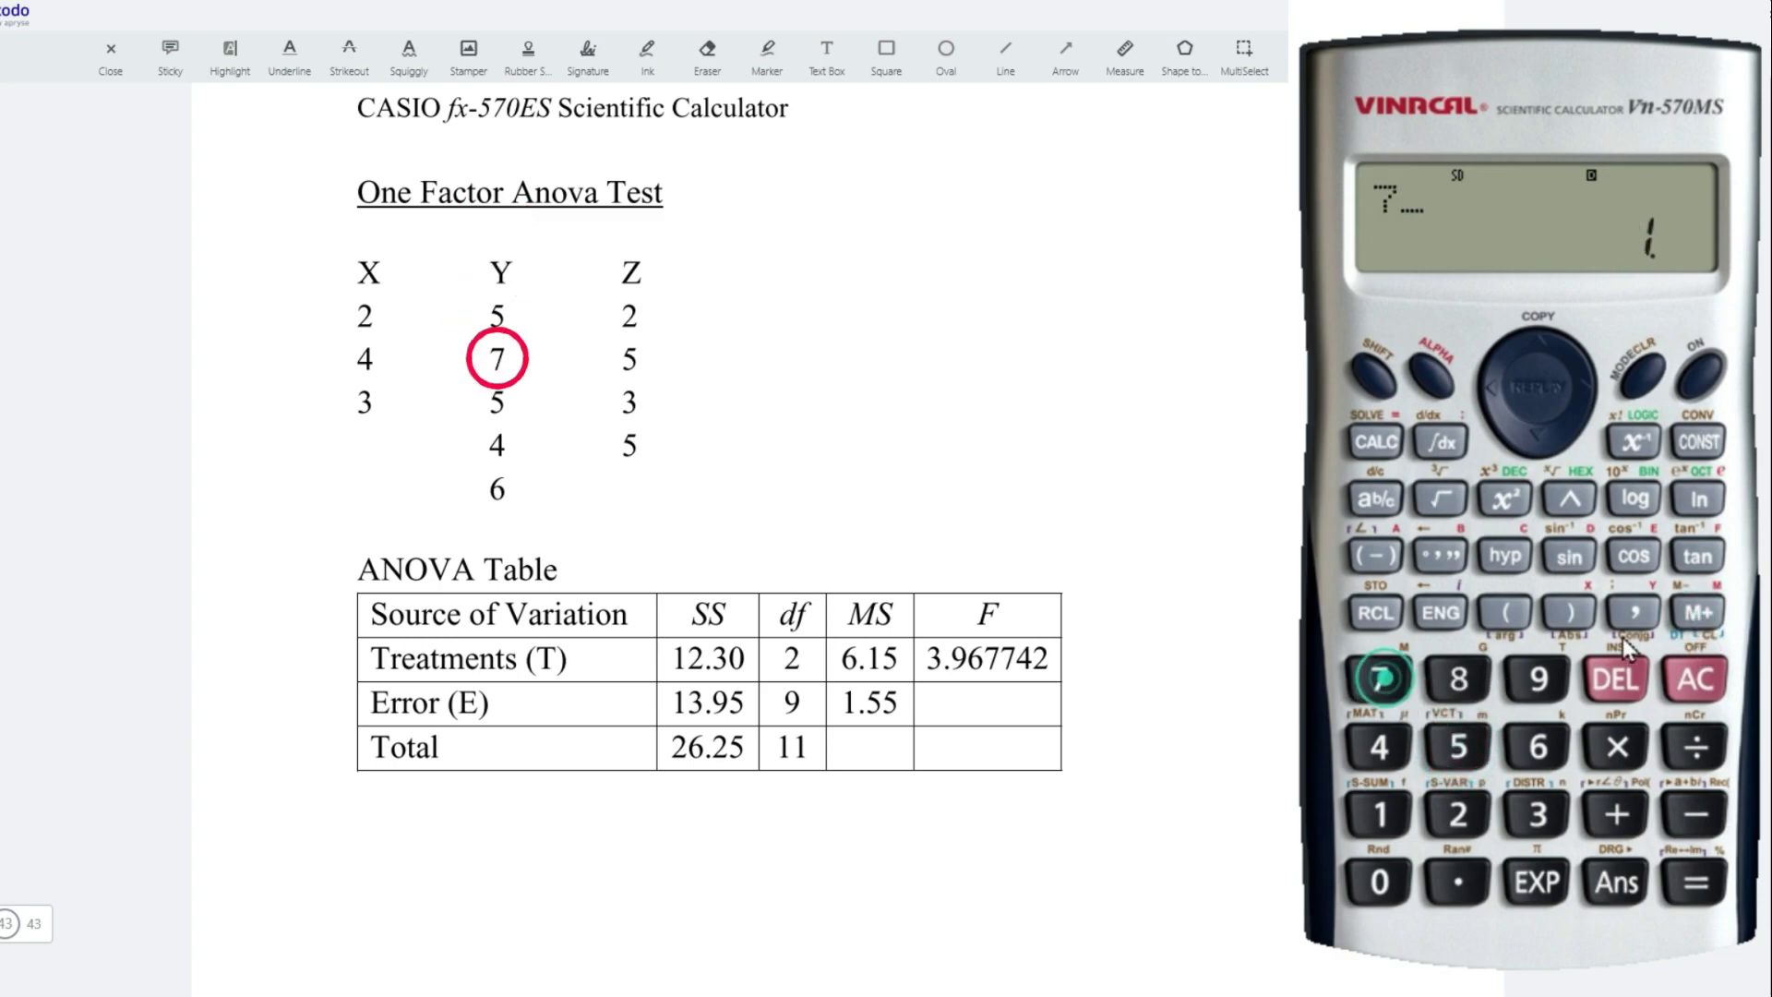
click(1698, 611)
click(1458, 746)
click(1698, 612)
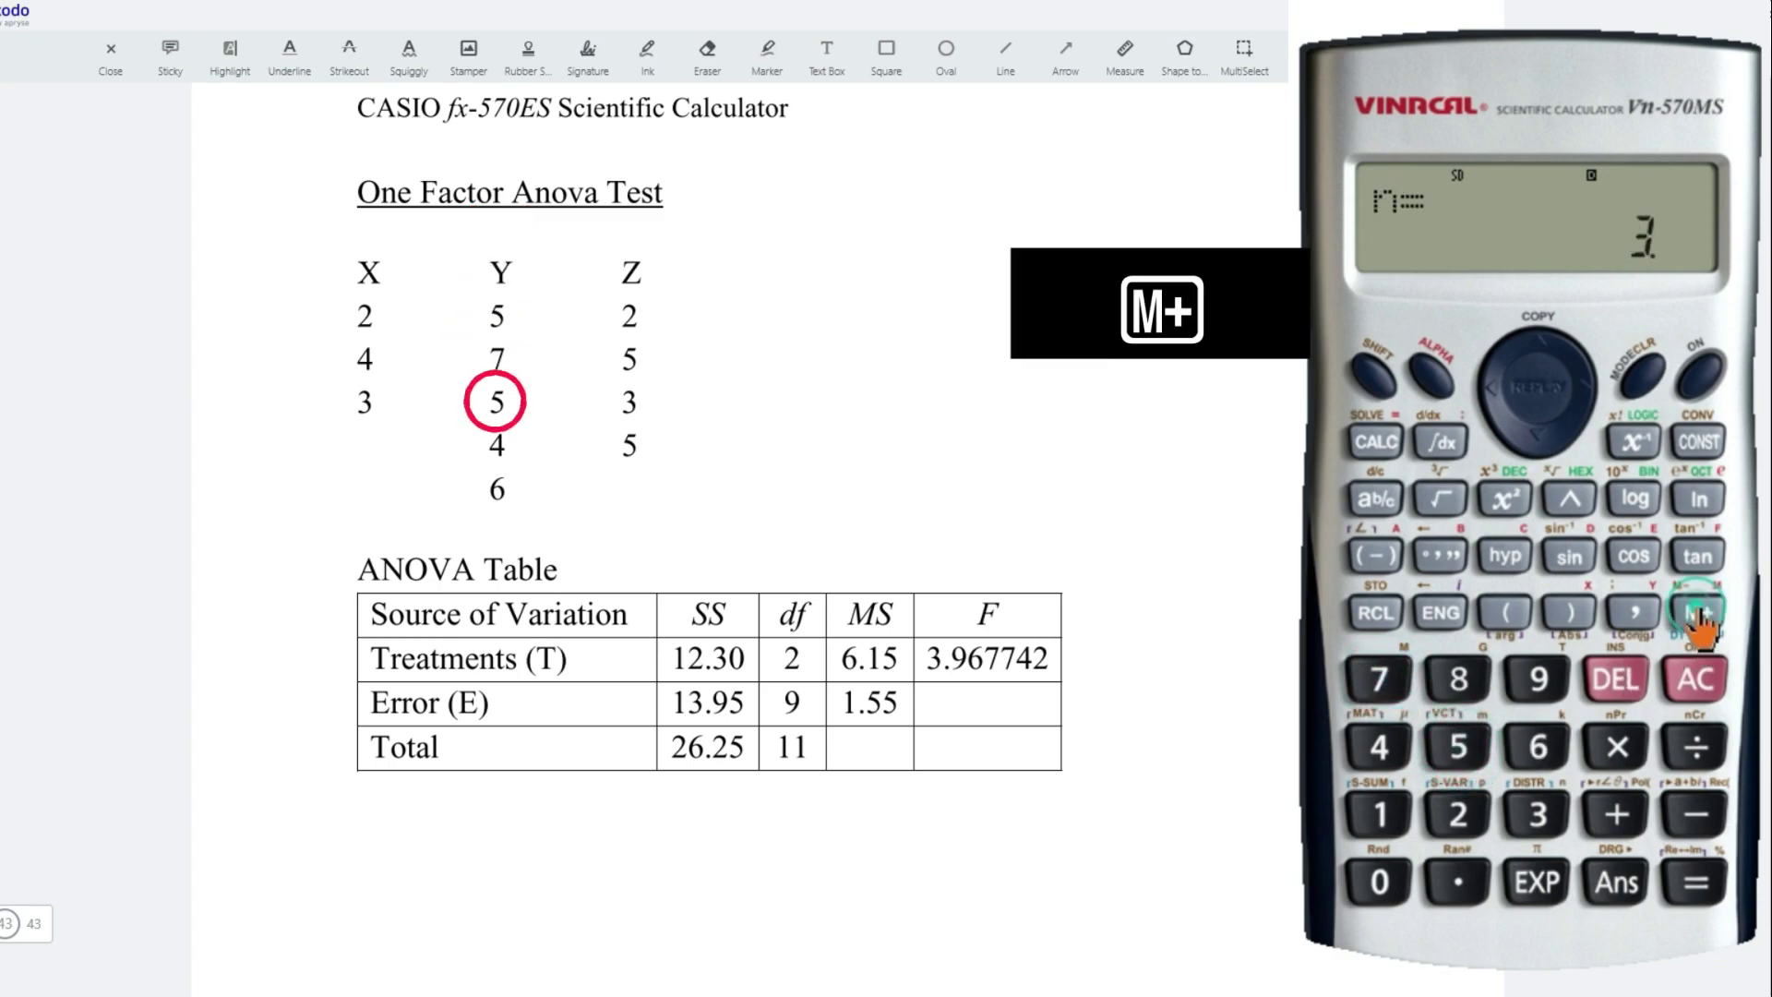
click(1378, 746)
click(1697, 612)
click(1534, 746)
click(1698, 611)
click(1696, 682)
Step: Compute Y's sum of squares xσn² × 5 = 5.2 and store it in memory B
click(1370, 379)
click(1458, 814)
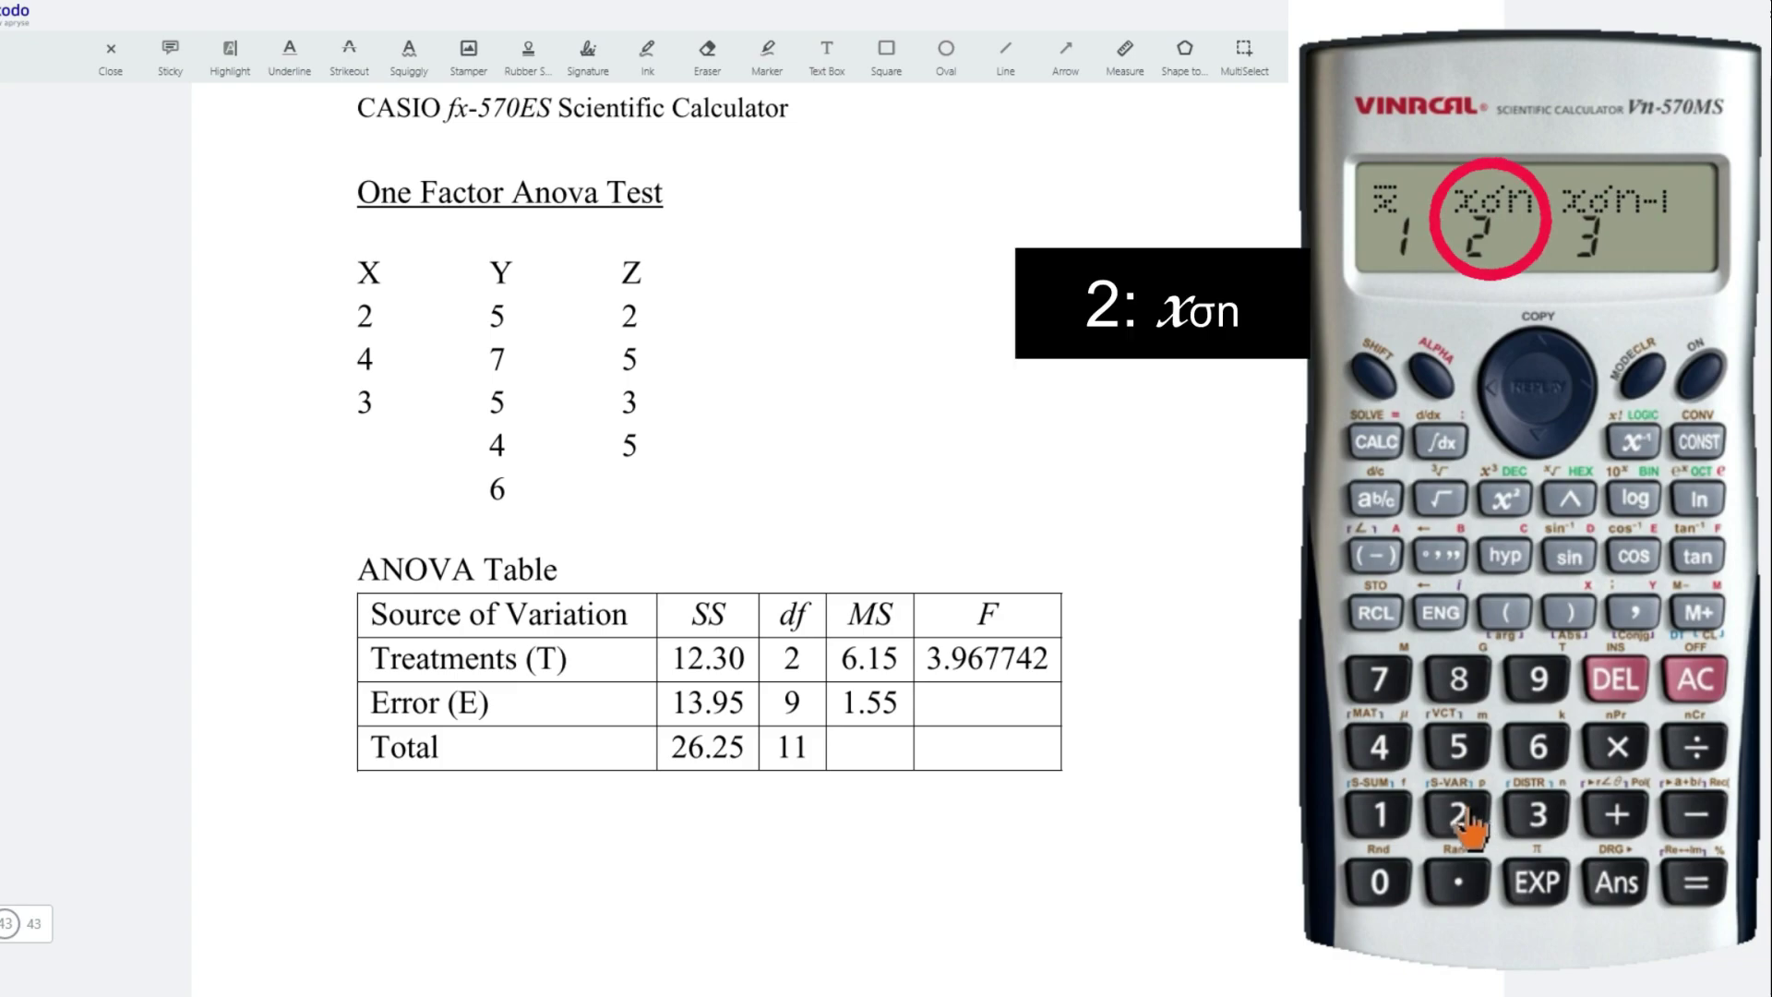
click(1460, 816)
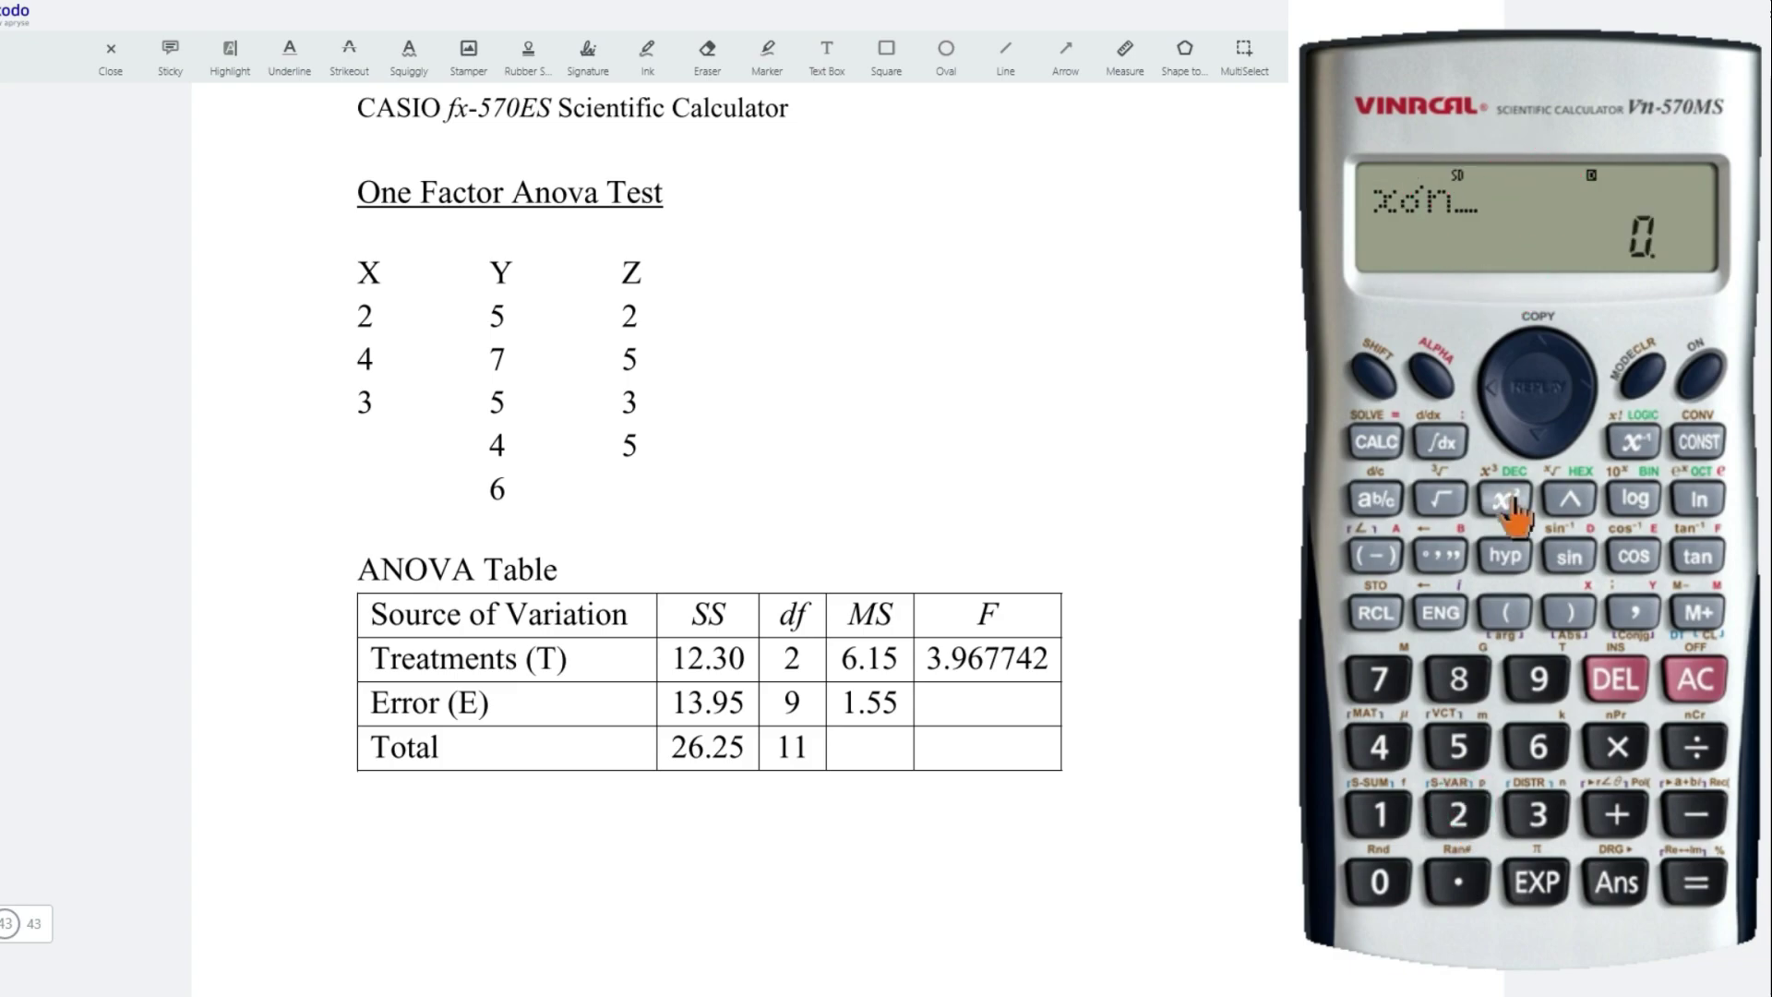
click(1617, 746)
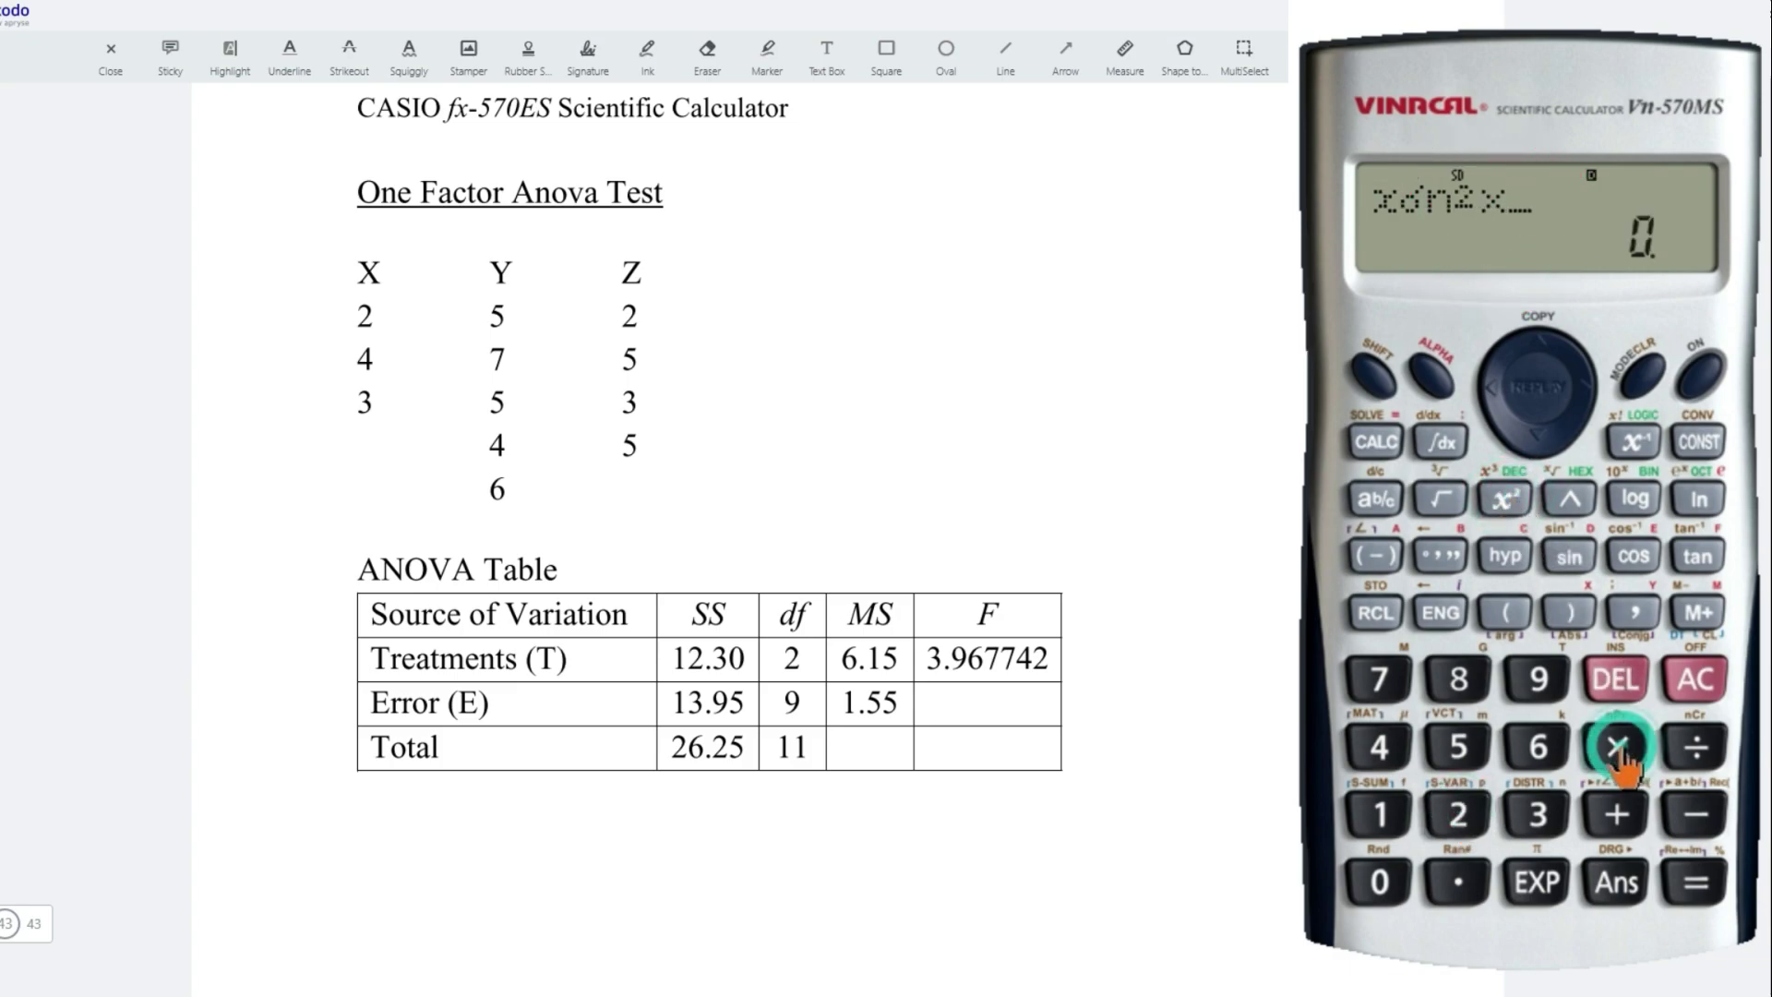
click(1460, 752)
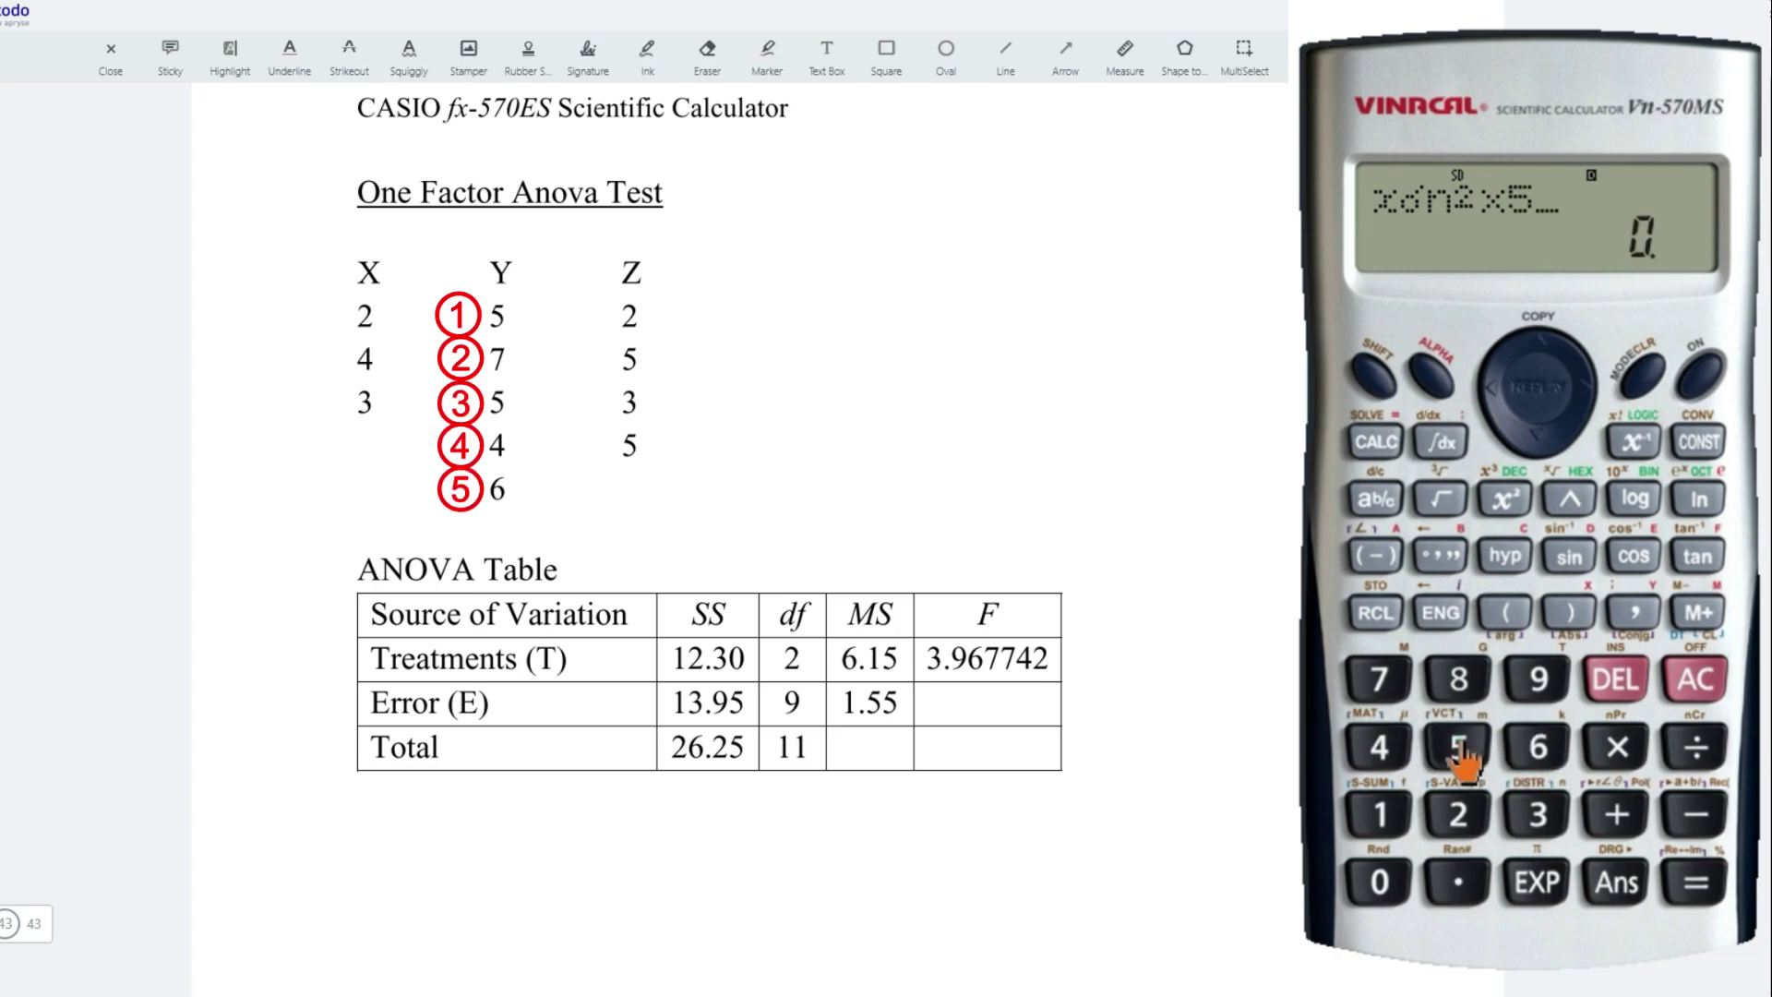
click(1696, 884)
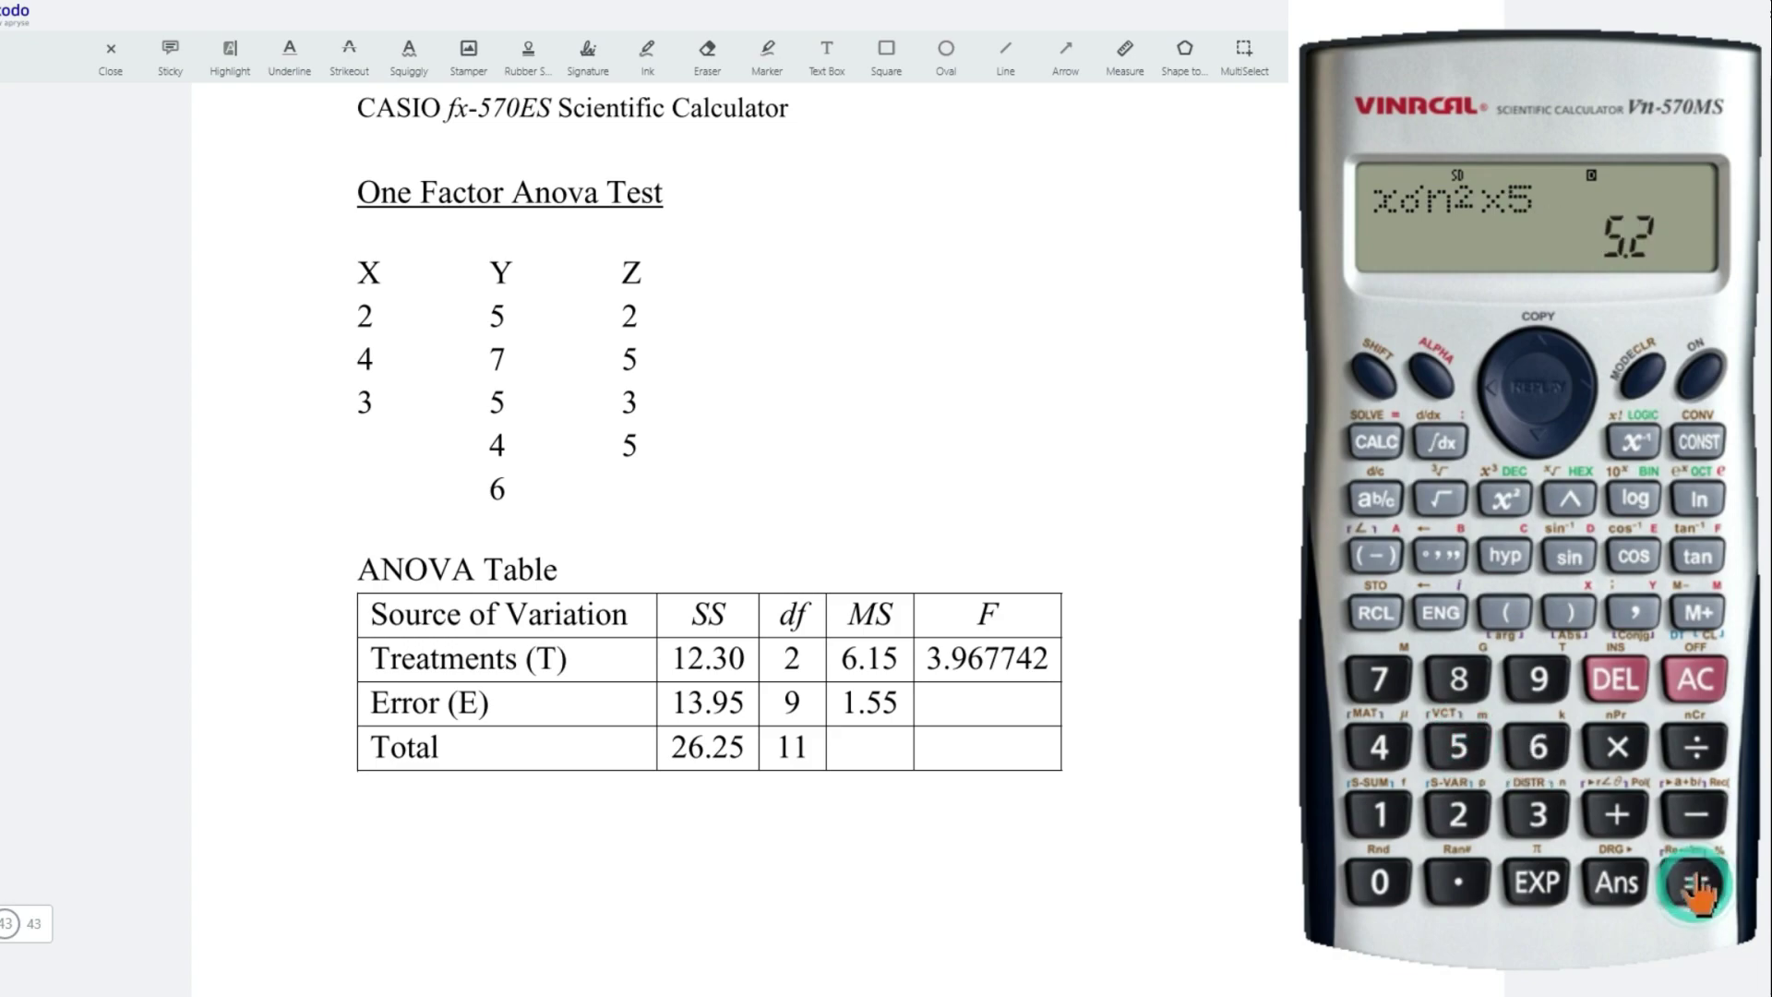
click(1373, 374)
click(1371, 614)
click(1446, 561)
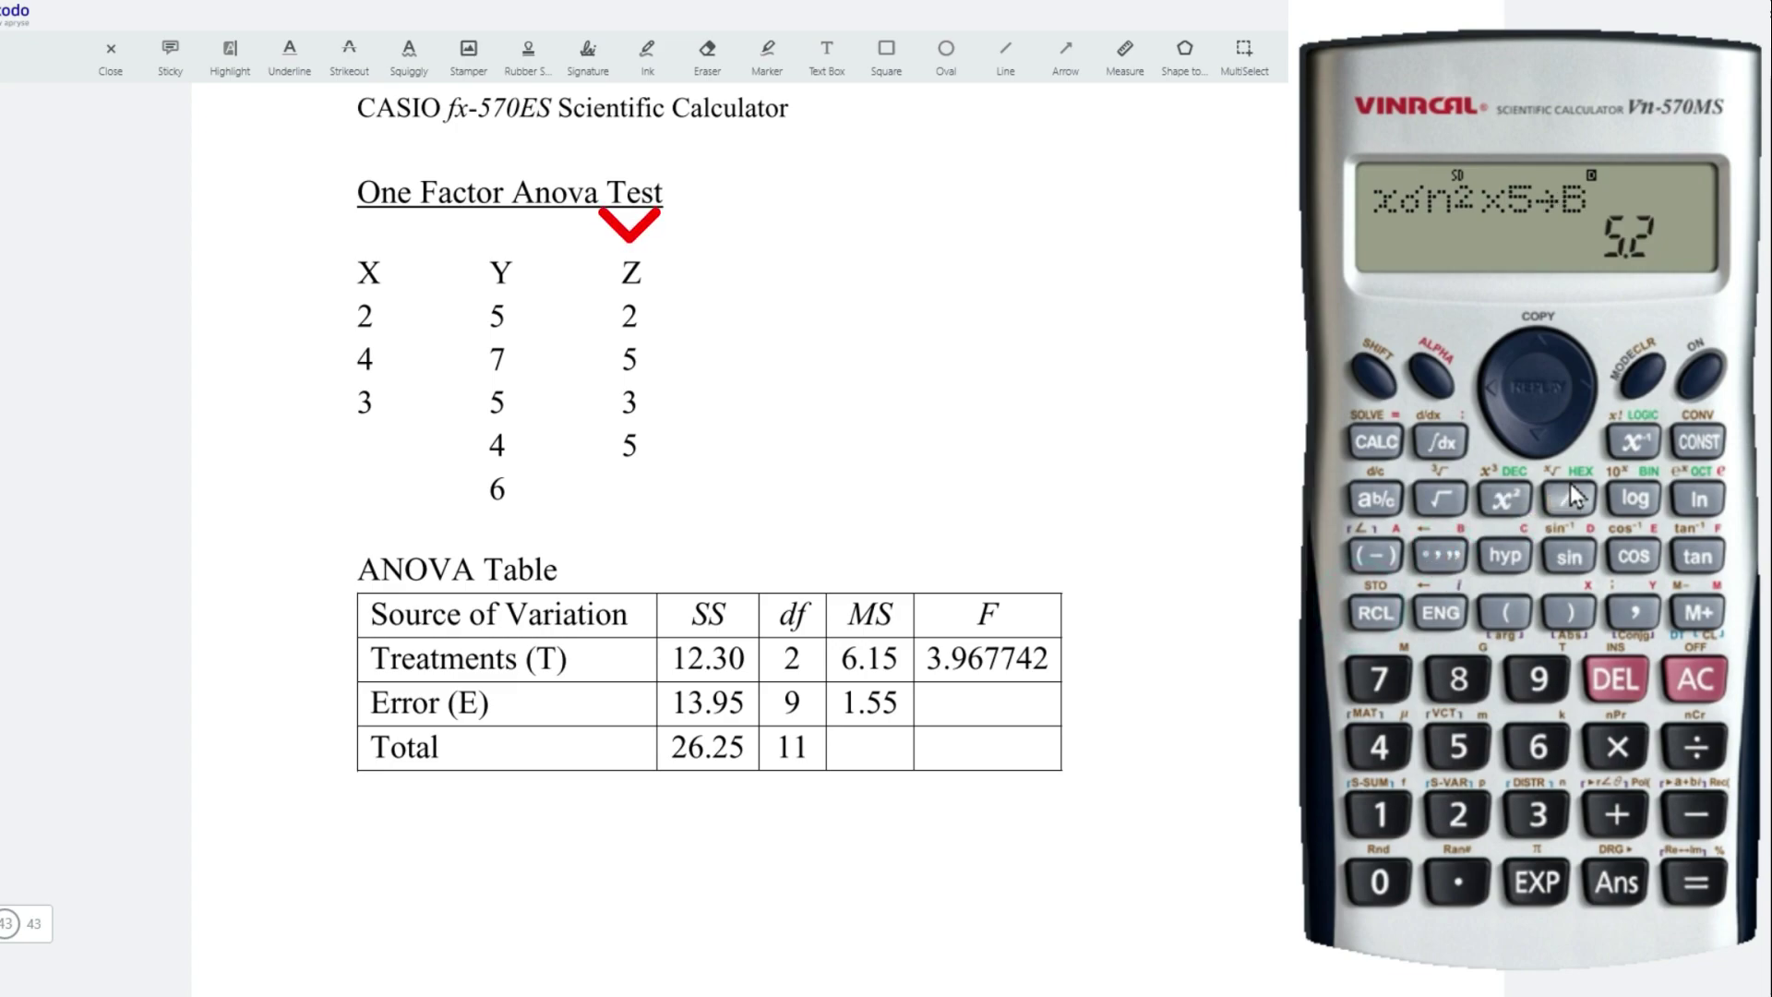
click(1642, 374)
Step: Restart SD mode and record Z's values 2, 5, 3, 5, then clear the display
click(1642, 374)
click(1381, 817)
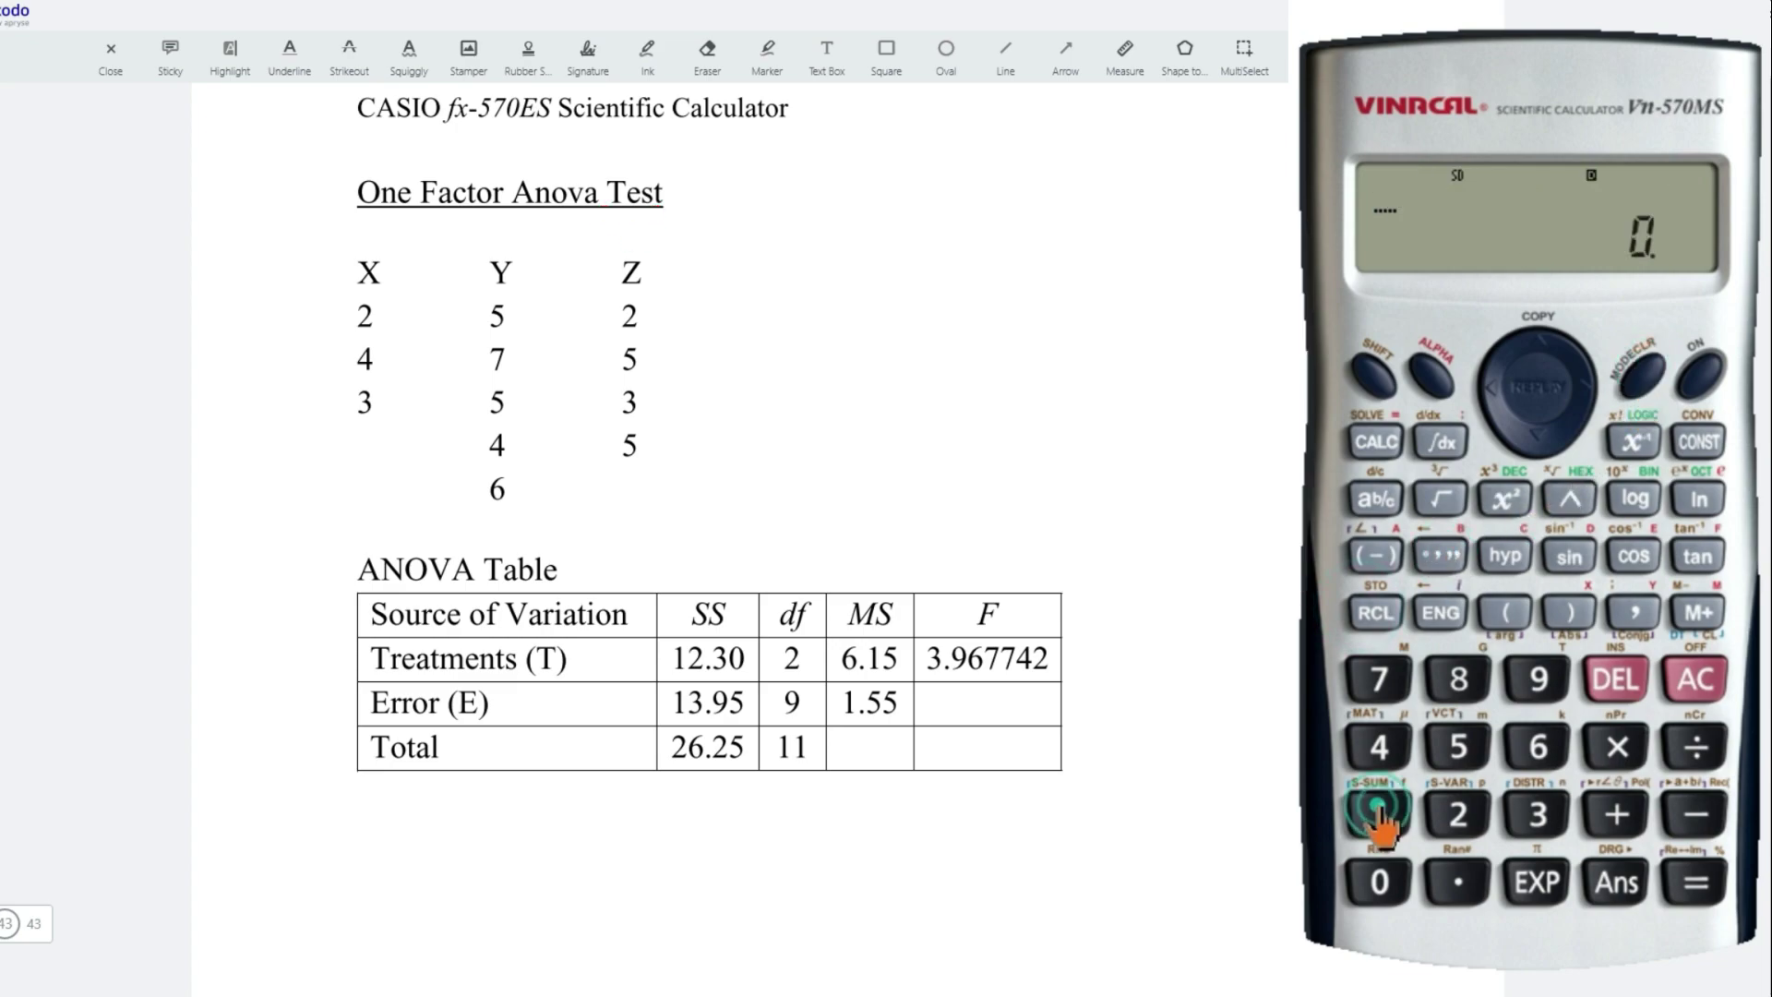
click(1457, 816)
click(1697, 613)
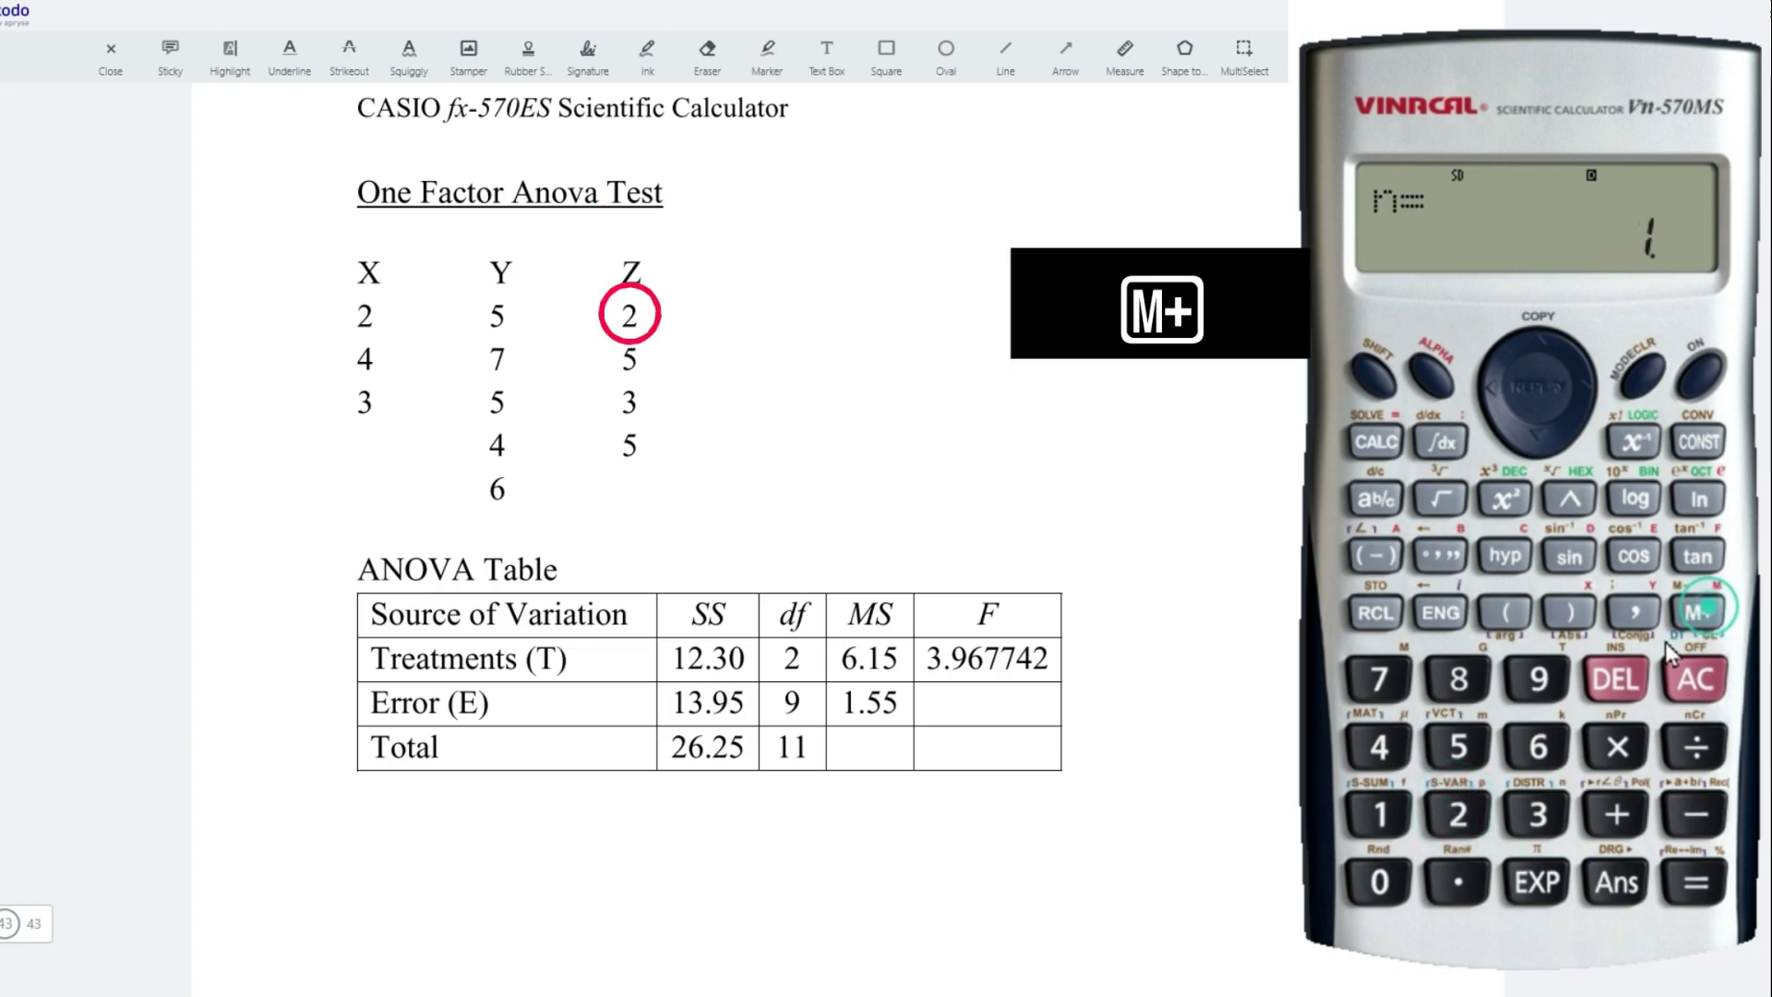
click(1458, 746)
click(1698, 613)
click(1537, 814)
click(1698, 614)
click(1458, 745)
click(1698, 614)
click(1695, 678)
Step: Evaluate Z's xσn² × 4 to get 6.75 and store it in memory C
click(1374, 374)
click(1458, 814)
click(1457, 814)
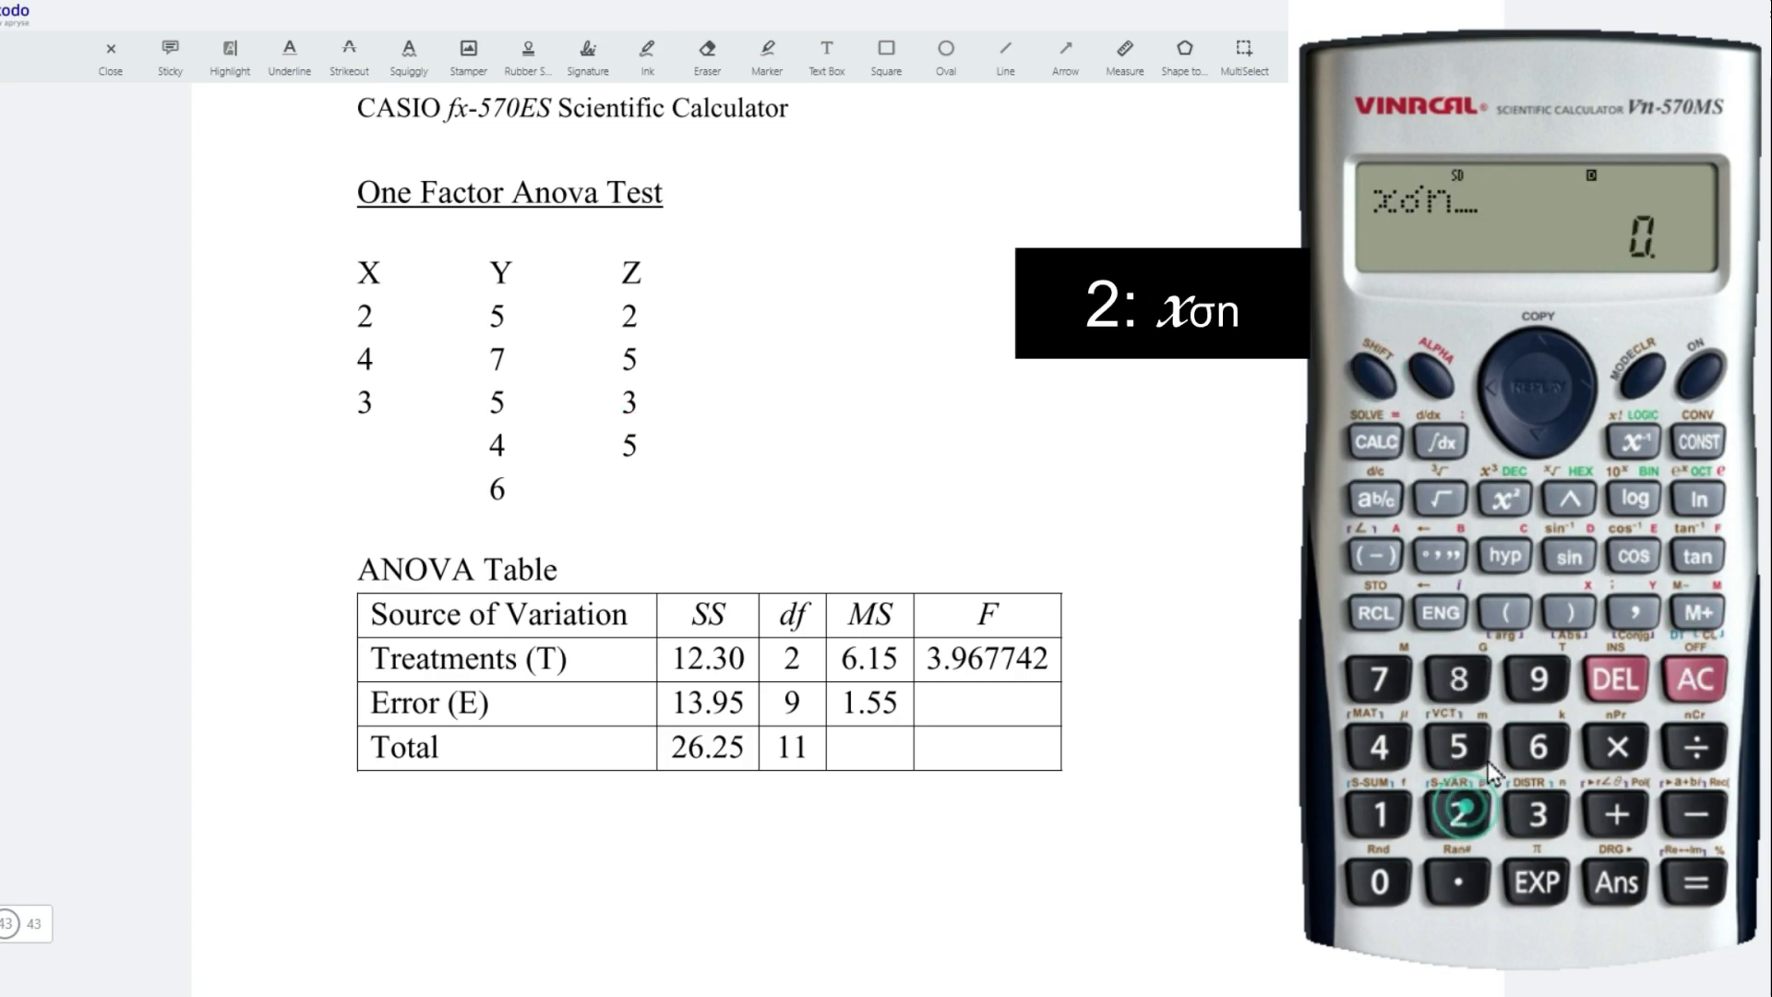
click(1504, 499)
click(1615, 746)
click(1379, 745)
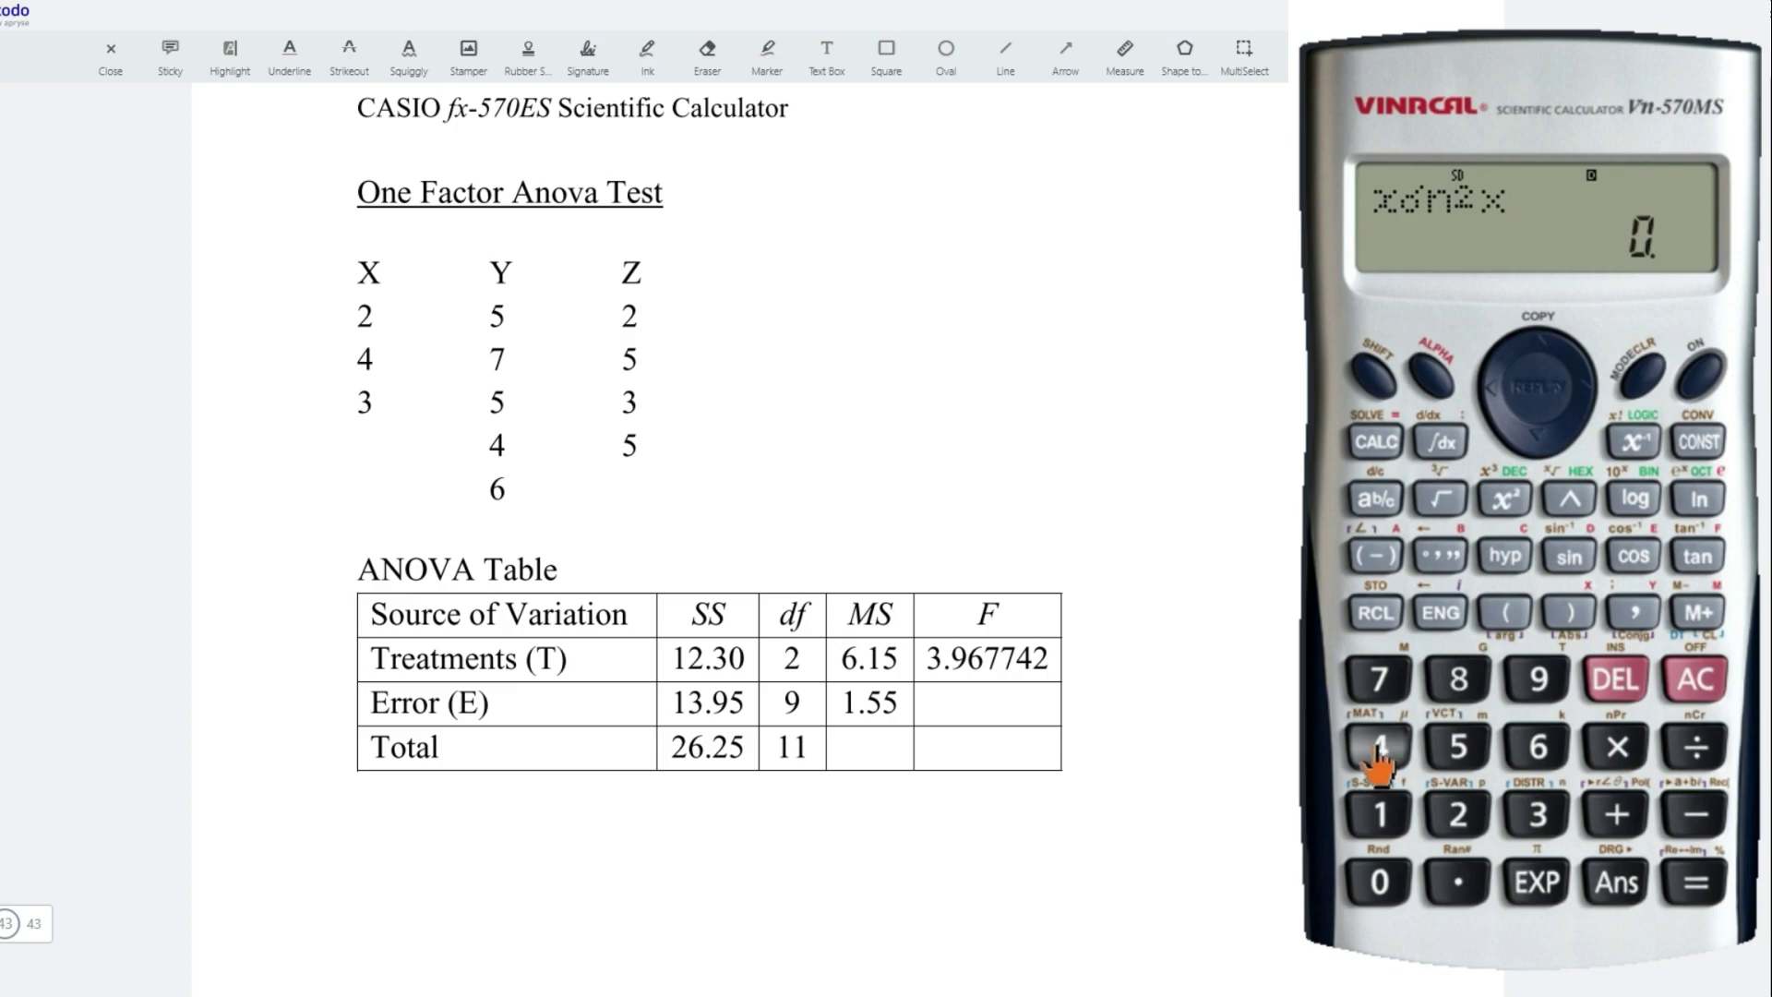
click(1695, 881)
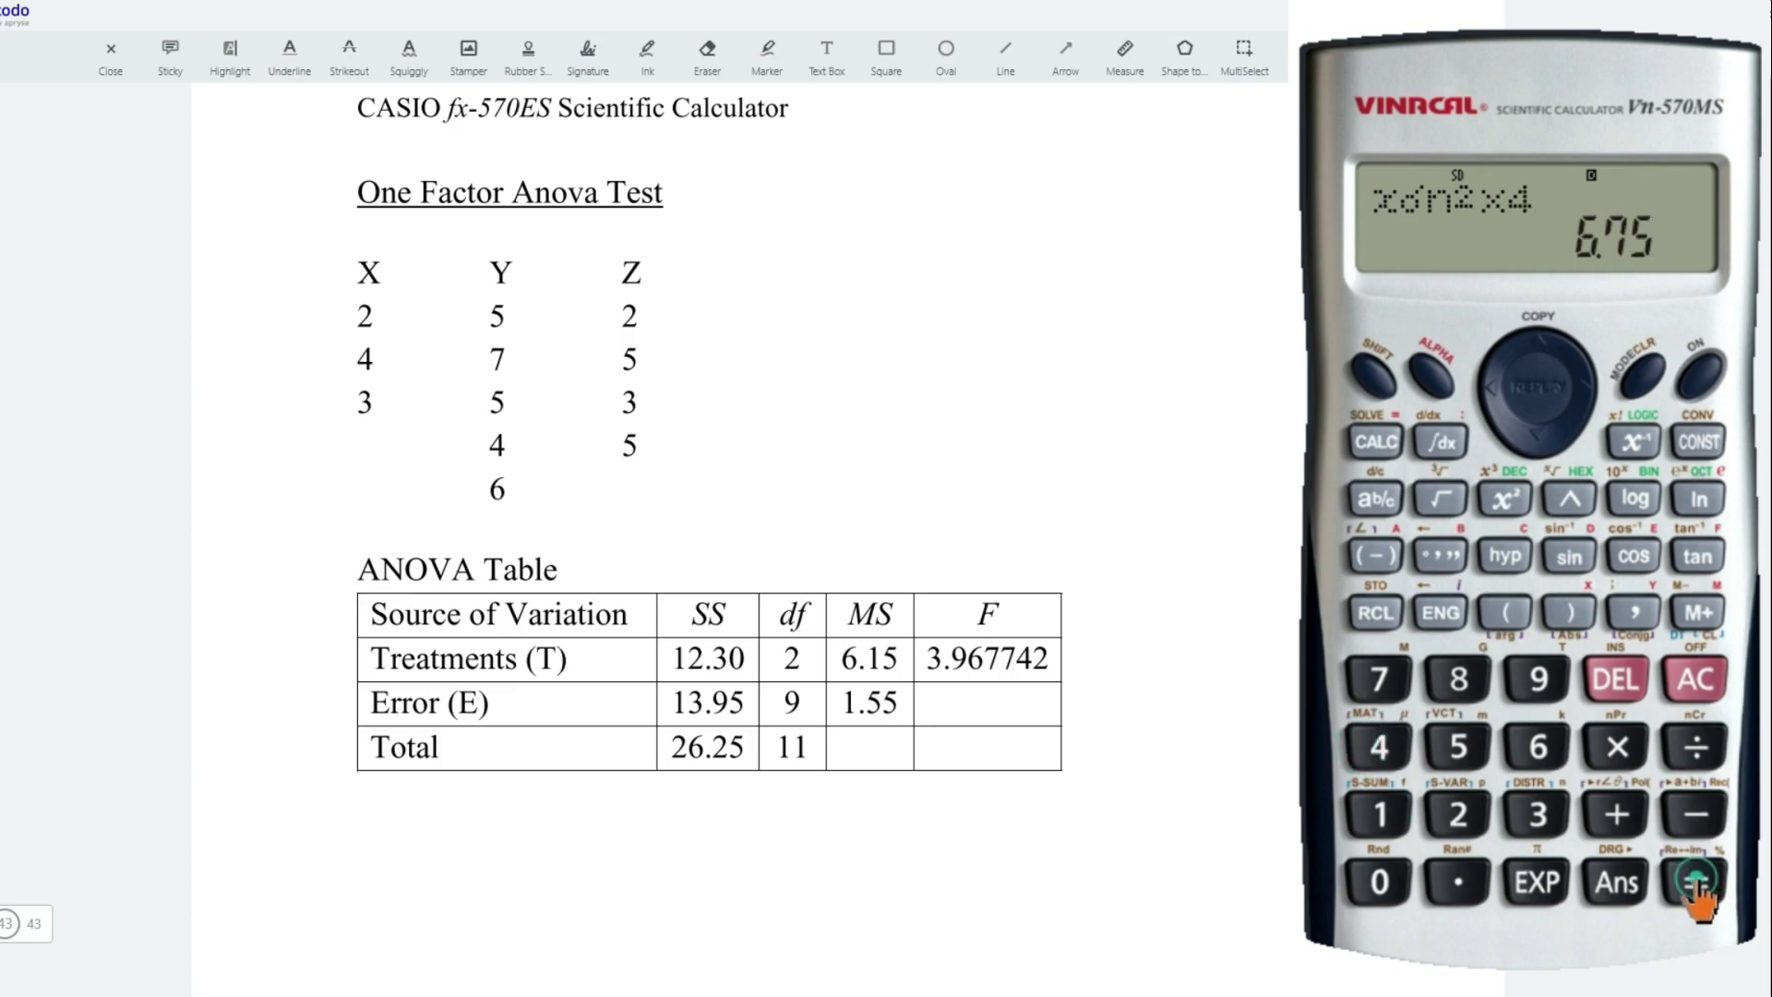
click(1372, 374)
click(1374, 613)
click(1505, 558)
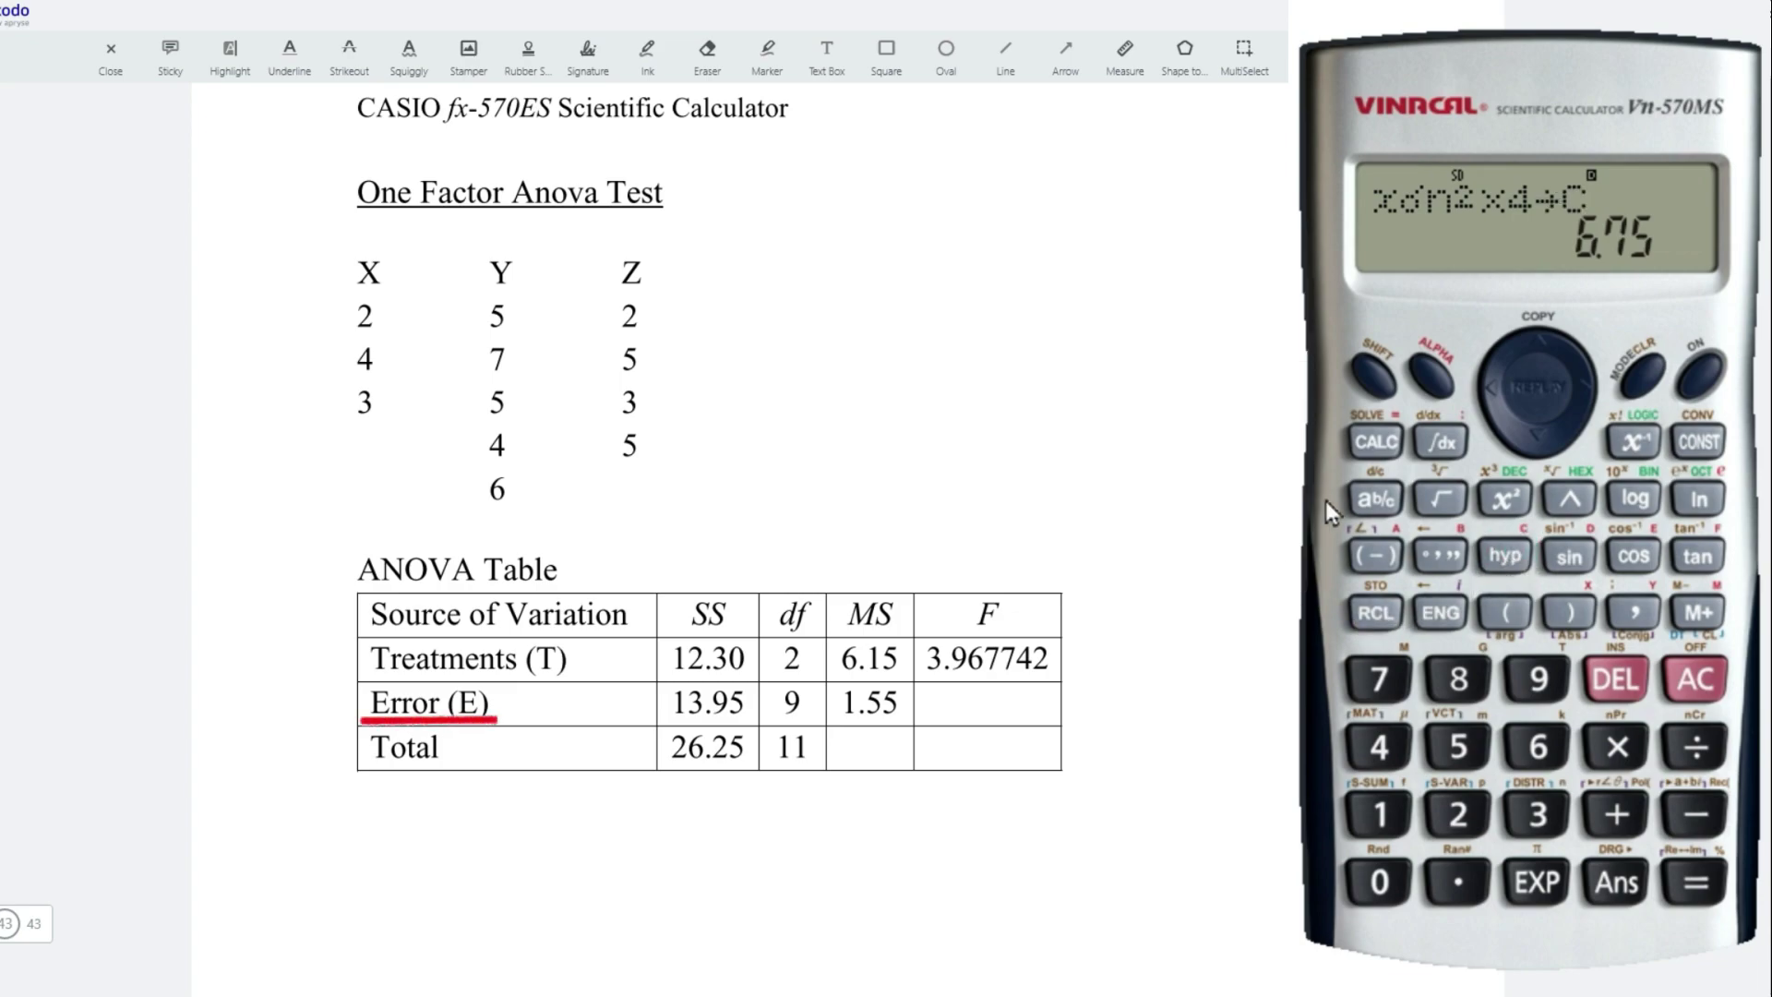
Step: Add memories A + B + C to get the error sum of squares 13.95
click(1436, 392)
click(1374, 555)
click(1615, 814)
click(1421, 388)
click(1439, 555)
click(1616, 814)
click(1434, 395)
click(1504, 555)
click(1695, 881)
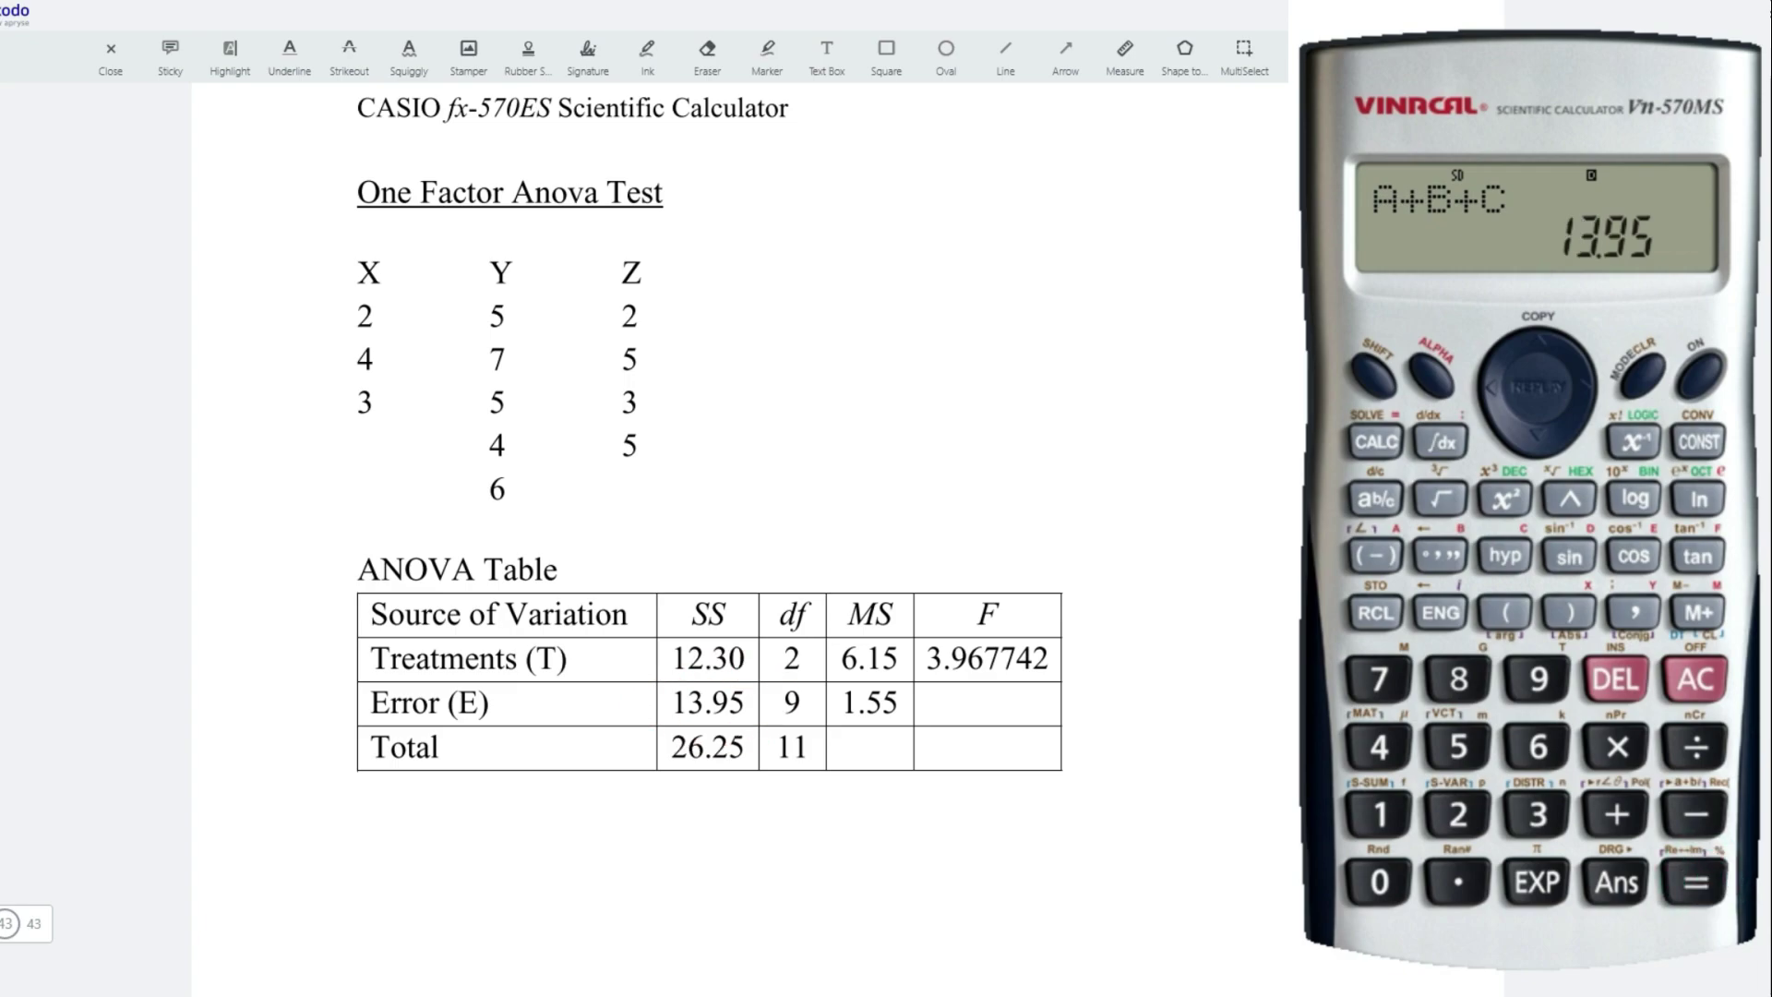
Step: Switch back to SD single-variable statistics mode
click(1642, 373)
click(1642, 374)
click(1377, 814)
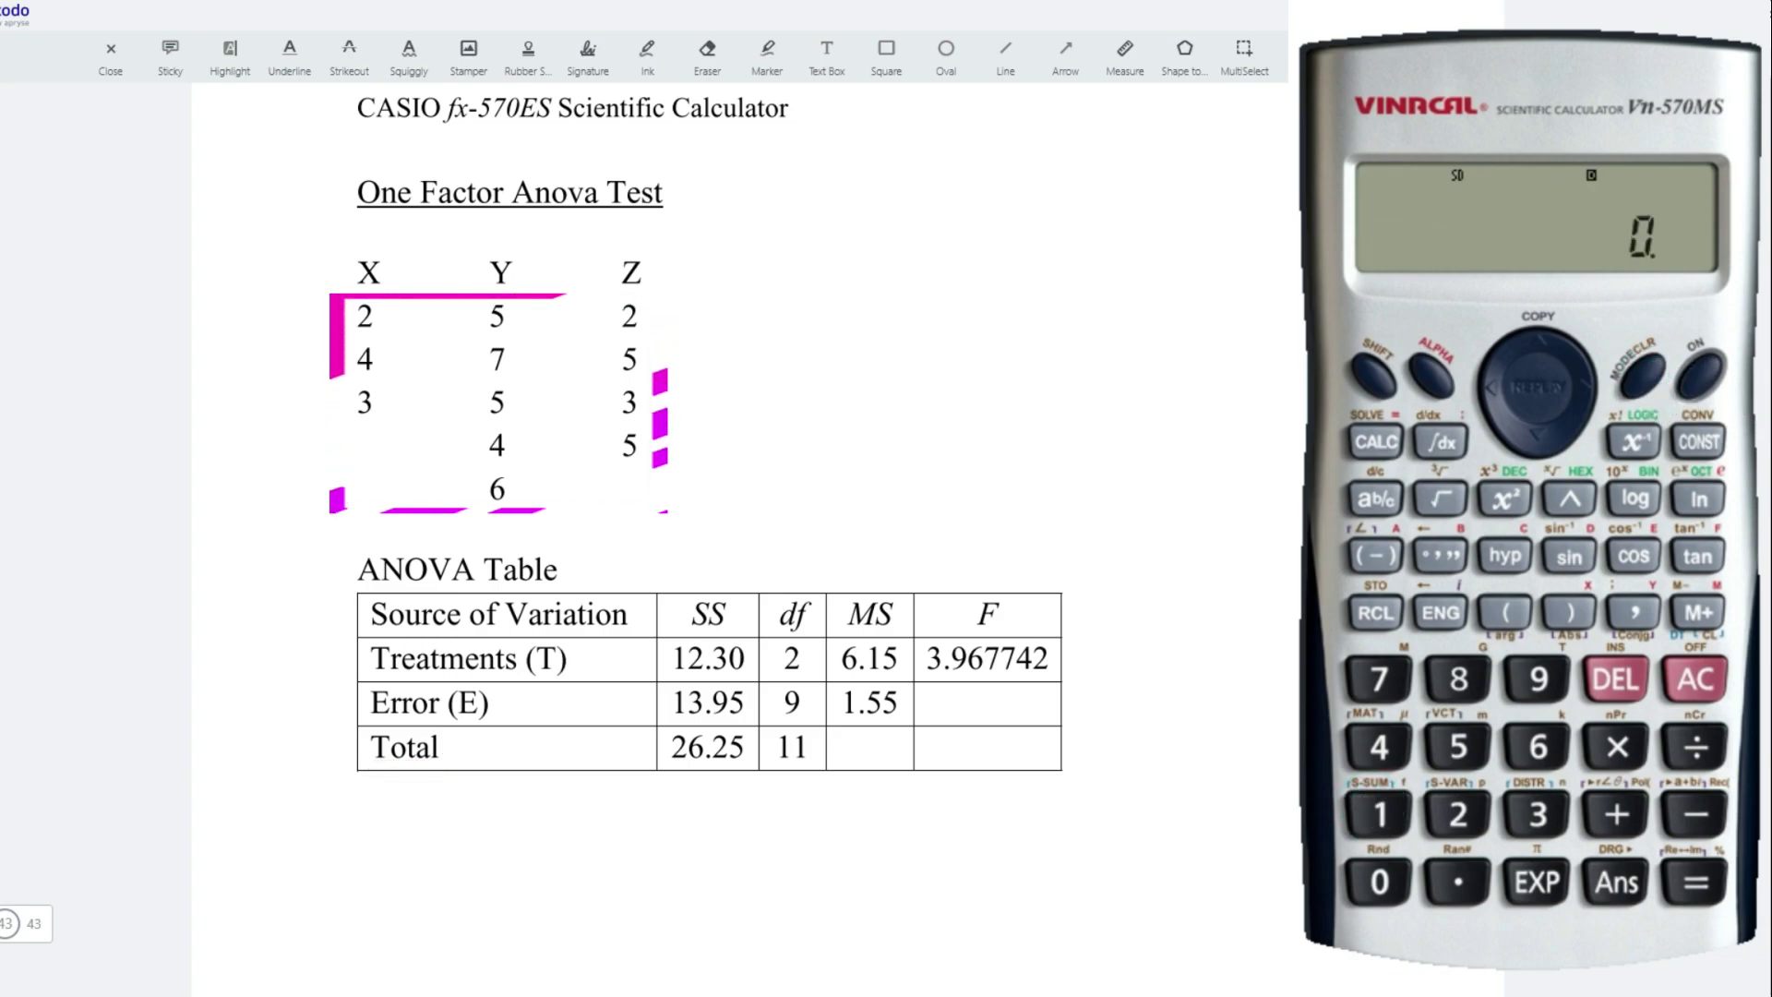
Step: Add X's values 2, 4 and 3 to the pooled data set
click(1457, 814)
click(1698, 612)
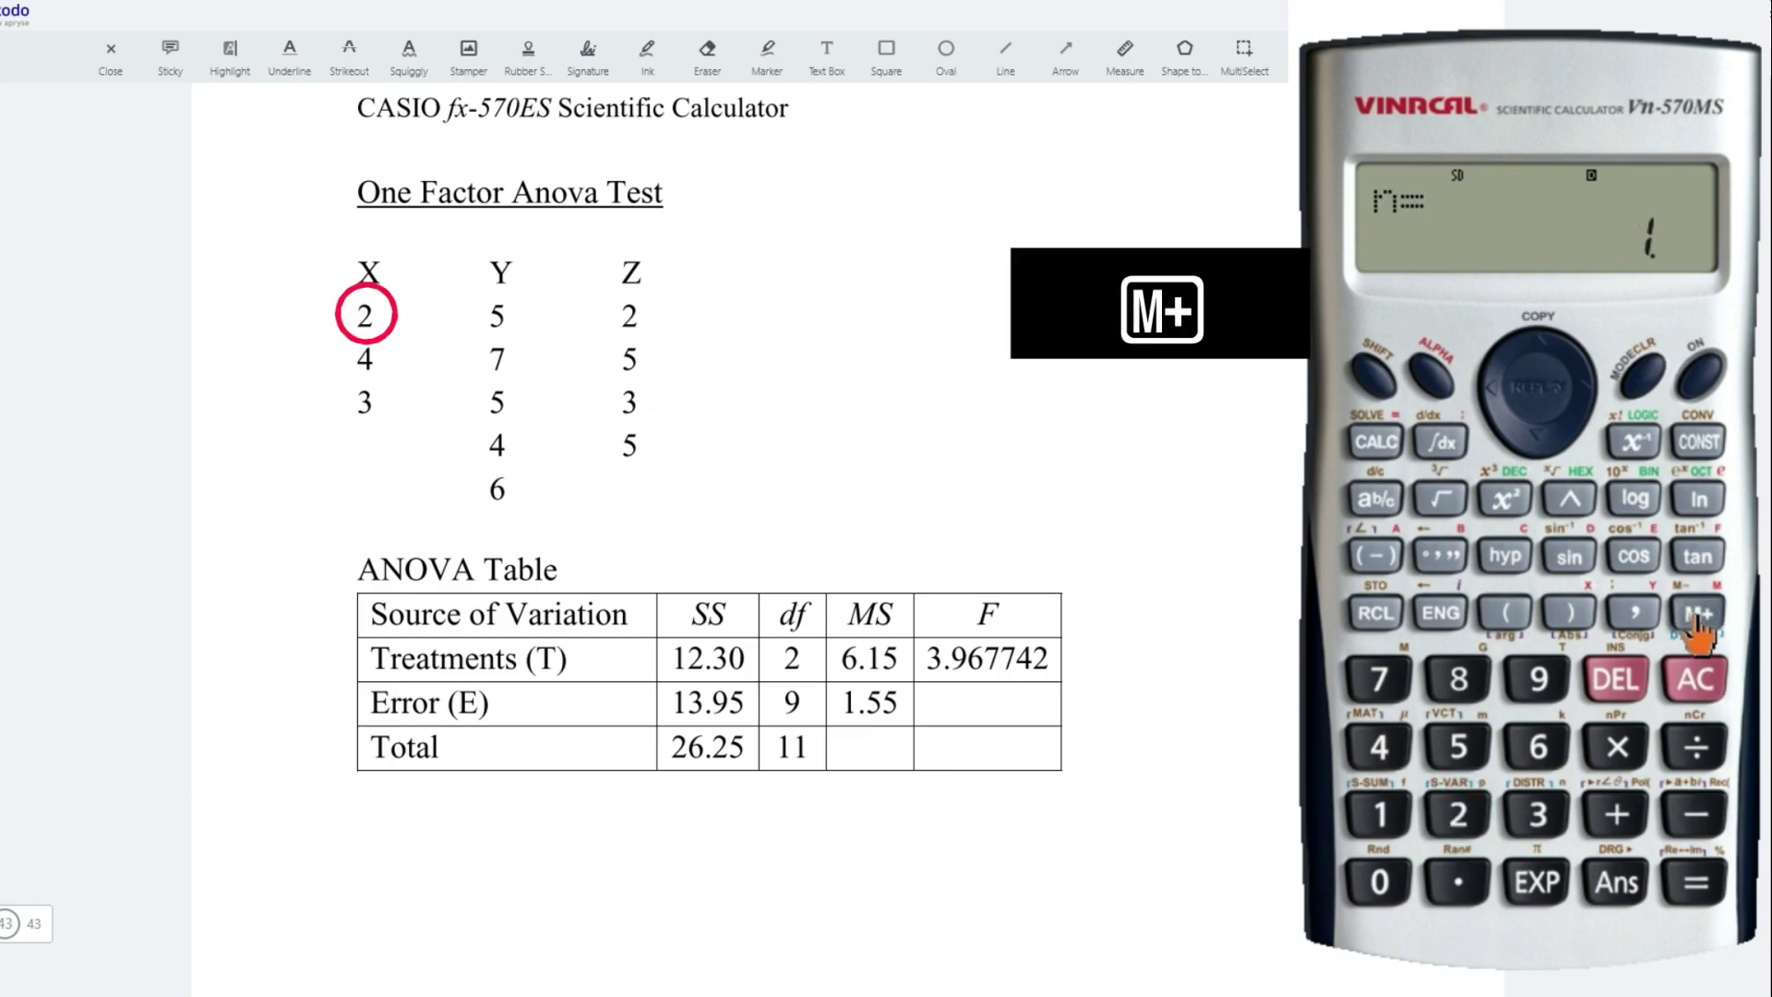
click(1380, 746)
click(1698, 612)
click(1538, 814)
click(1700, 614)
Step: Add the Y and Z values, bringing the pooled data set to n = 12
click(1458, 745)
click(1698, 612)
click(1379, 678)
click(1698, 612)
click(1458, 745)
click(1698, 612)
click(1380, 746)
click(1698, 612)
click(1455, 813)
click(1698, 611)
click(1458, 745)
click(1698, 611)
click(1538, 814)
click(1698, 612)
click(1457, 746)
click(1698, 612)
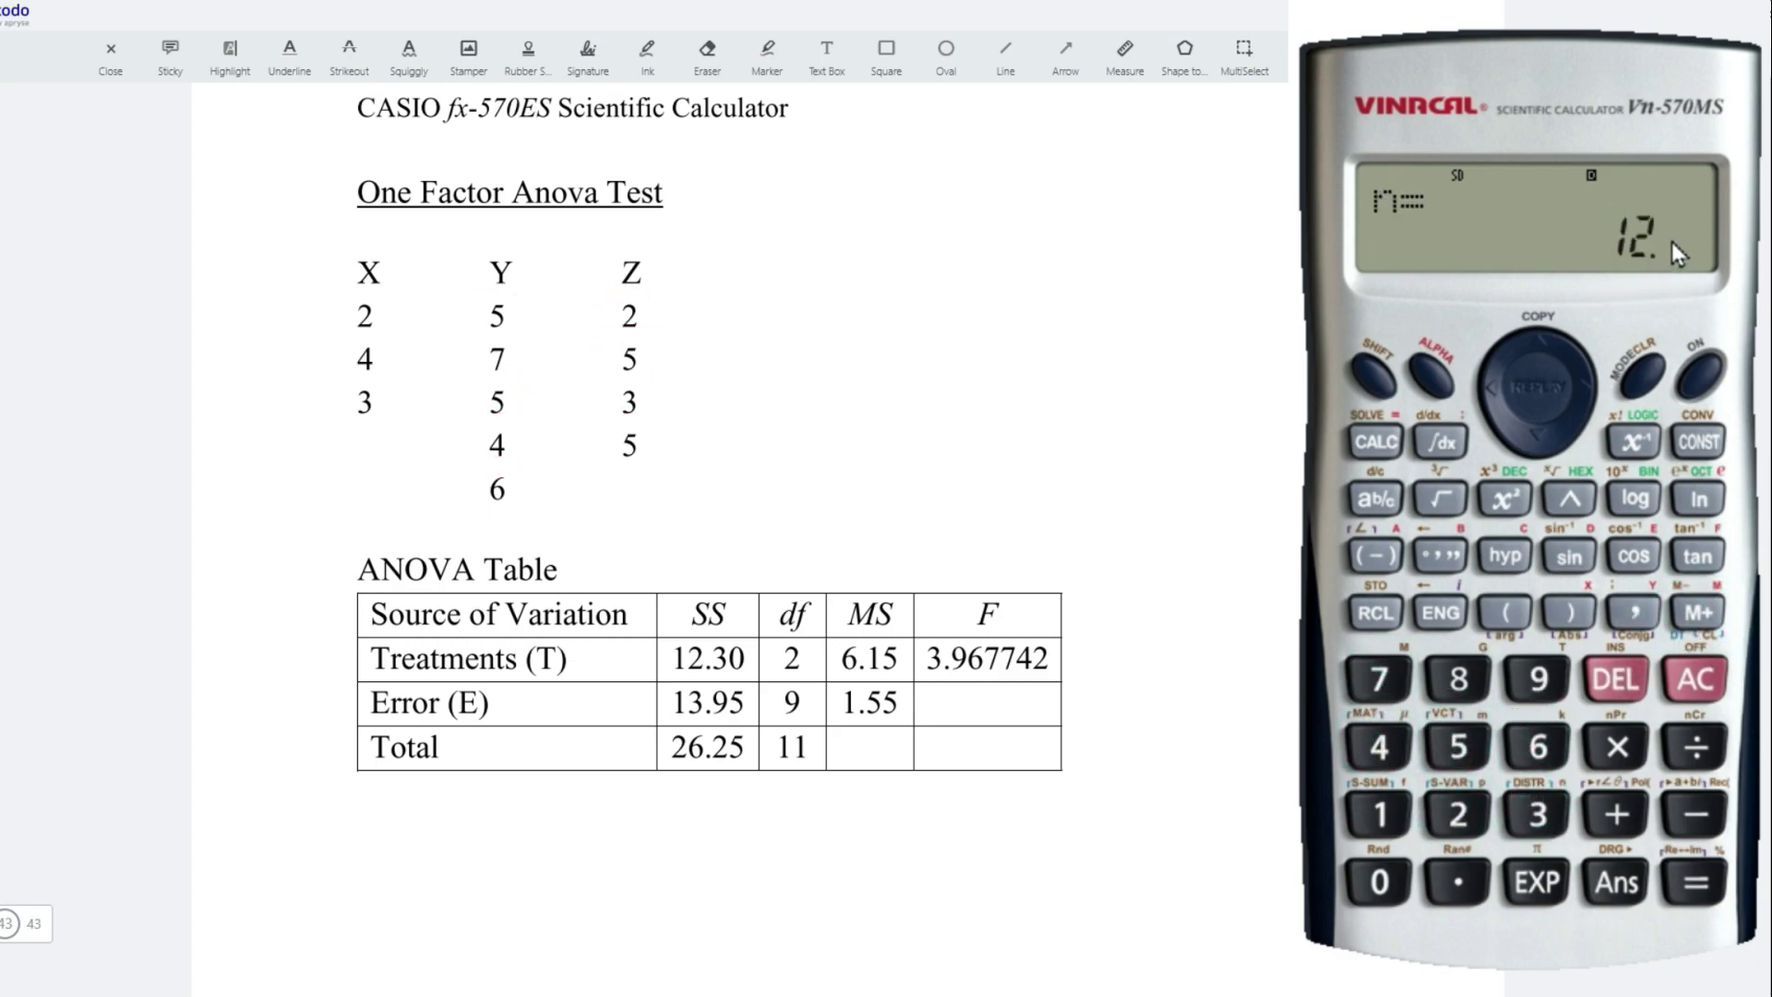
Step: Clear the display and select xσn from the statistics variable list
click(1695, 678)
click(1370, 374)
click(1455, 813)
click(1455, 814)
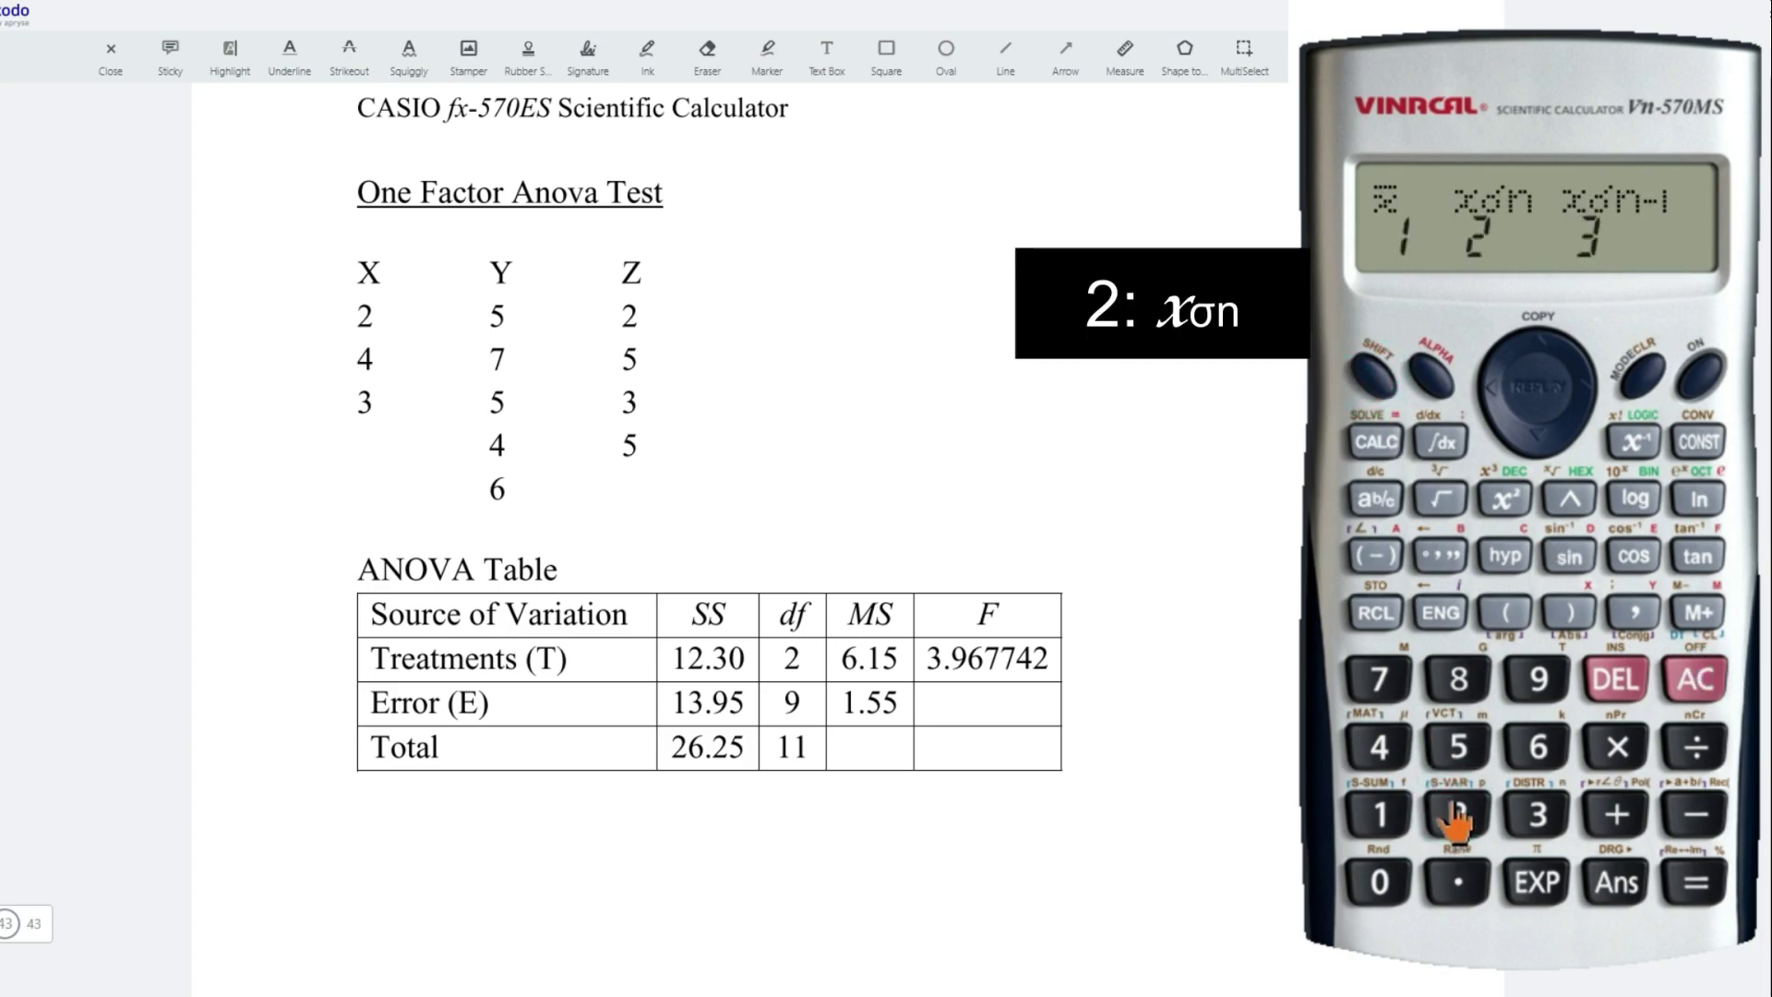
Step: Evaluate the pooled xσn² × 12 to get the total sum of squares 26.25
click(1504, 500)
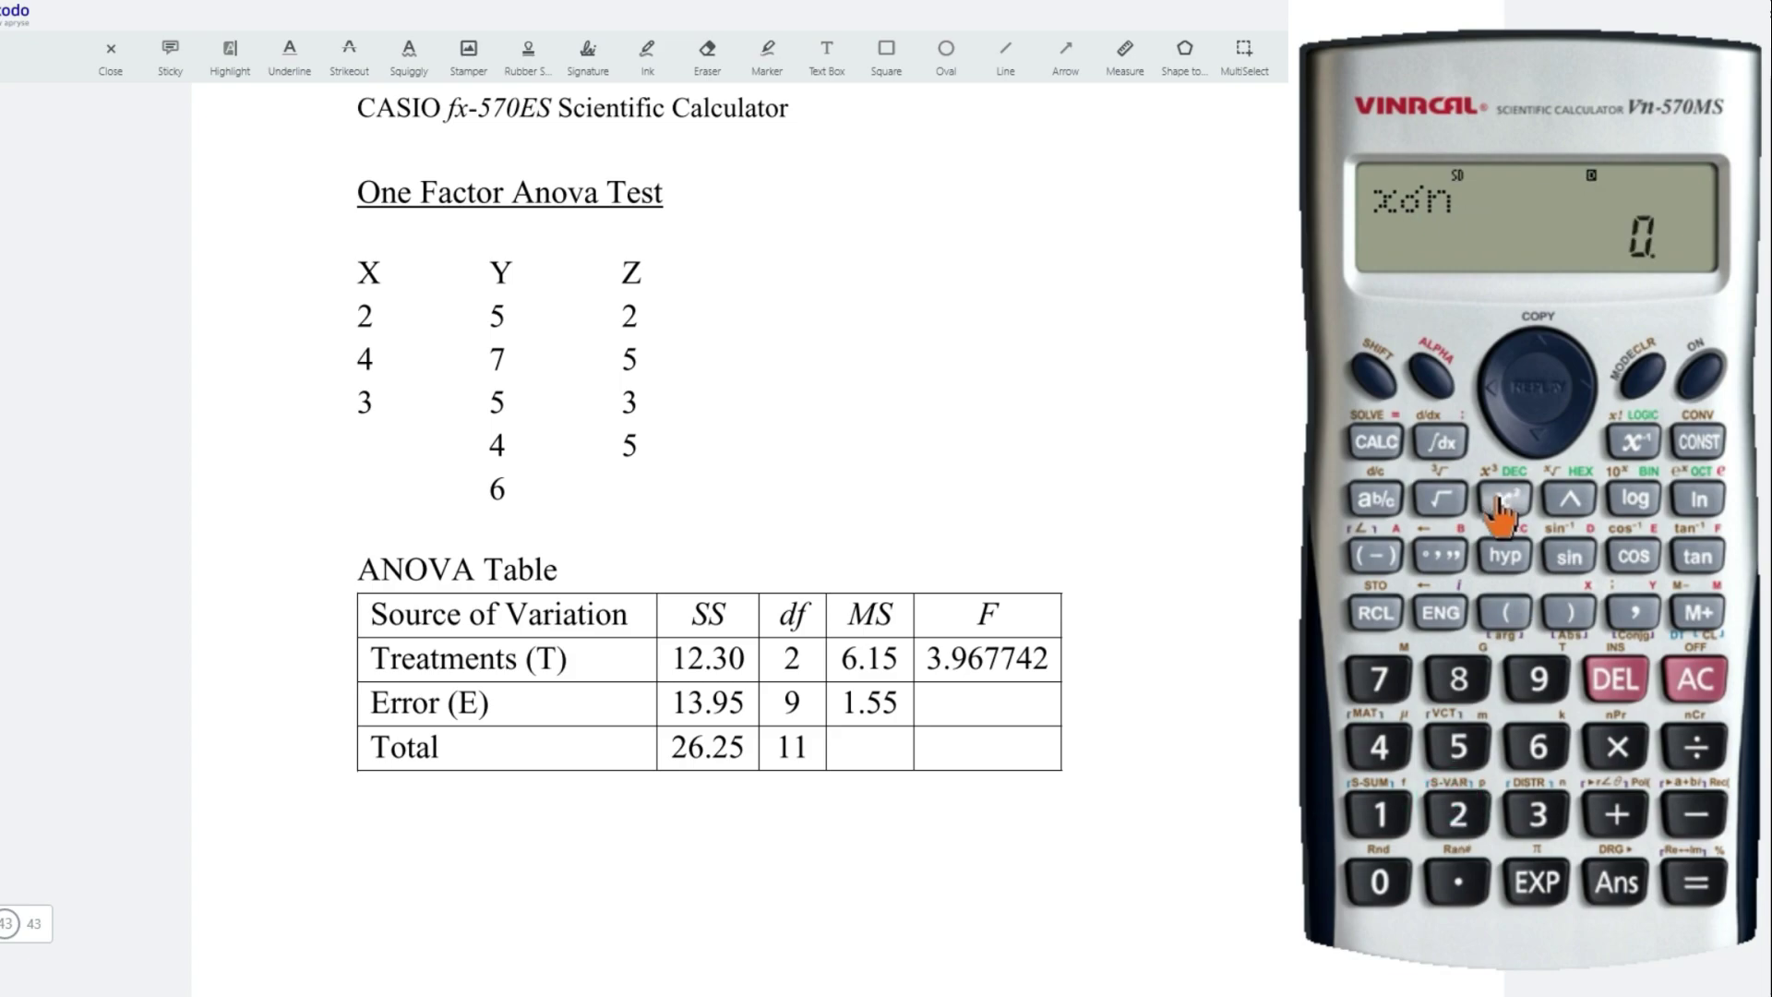
click(1616, 745)
click(1401, 816)
click(1462, 819)
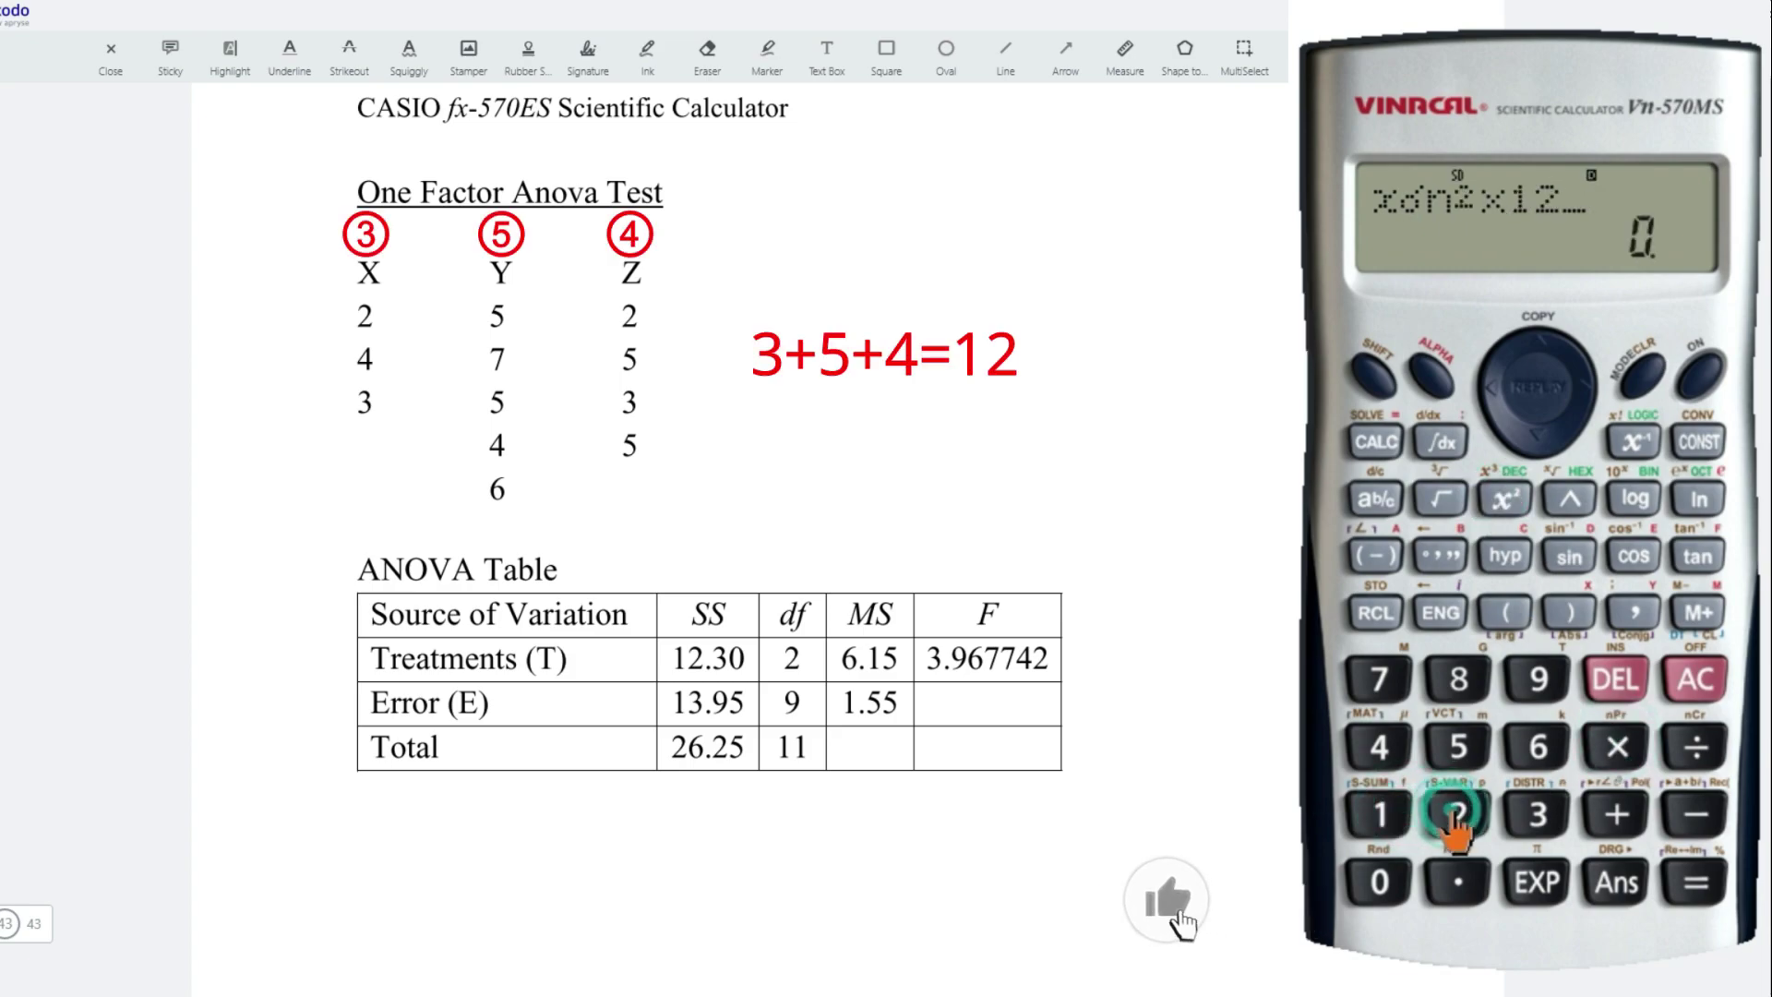
click(1695, 882)
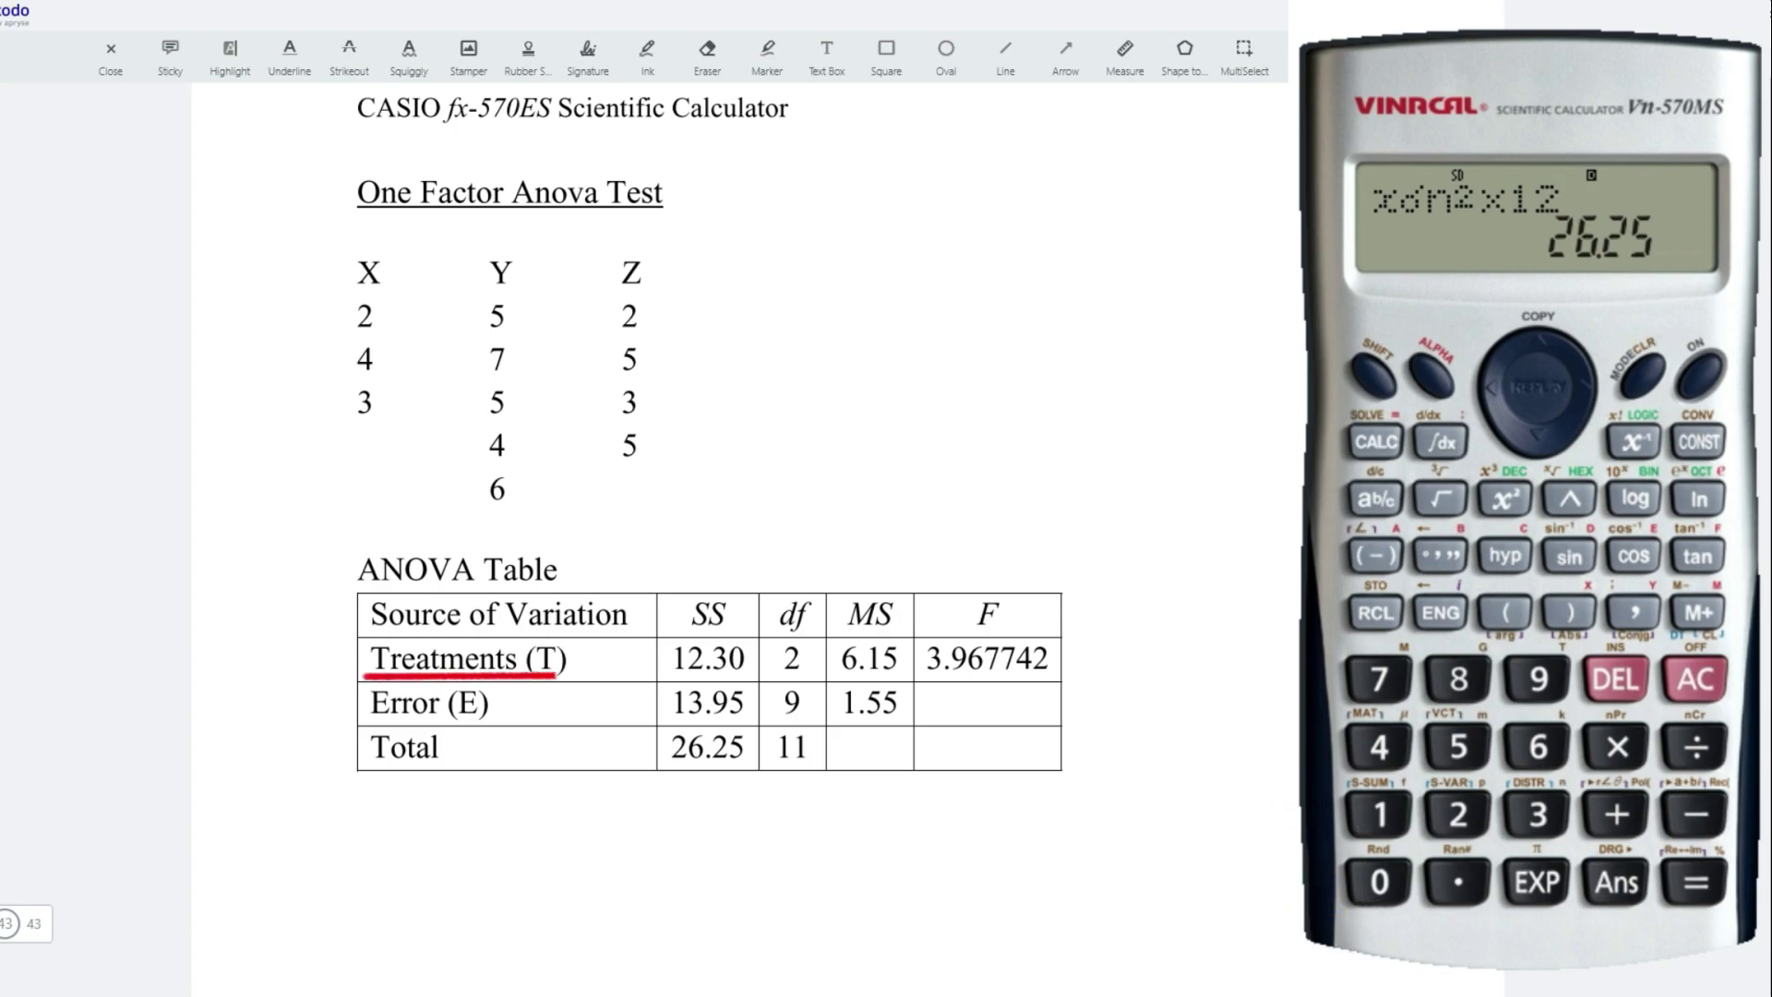
Step: Begin typing the total SS 26.25 as a new expression
click(1457, 814)
click(1537, 746)
click(1453, 877)
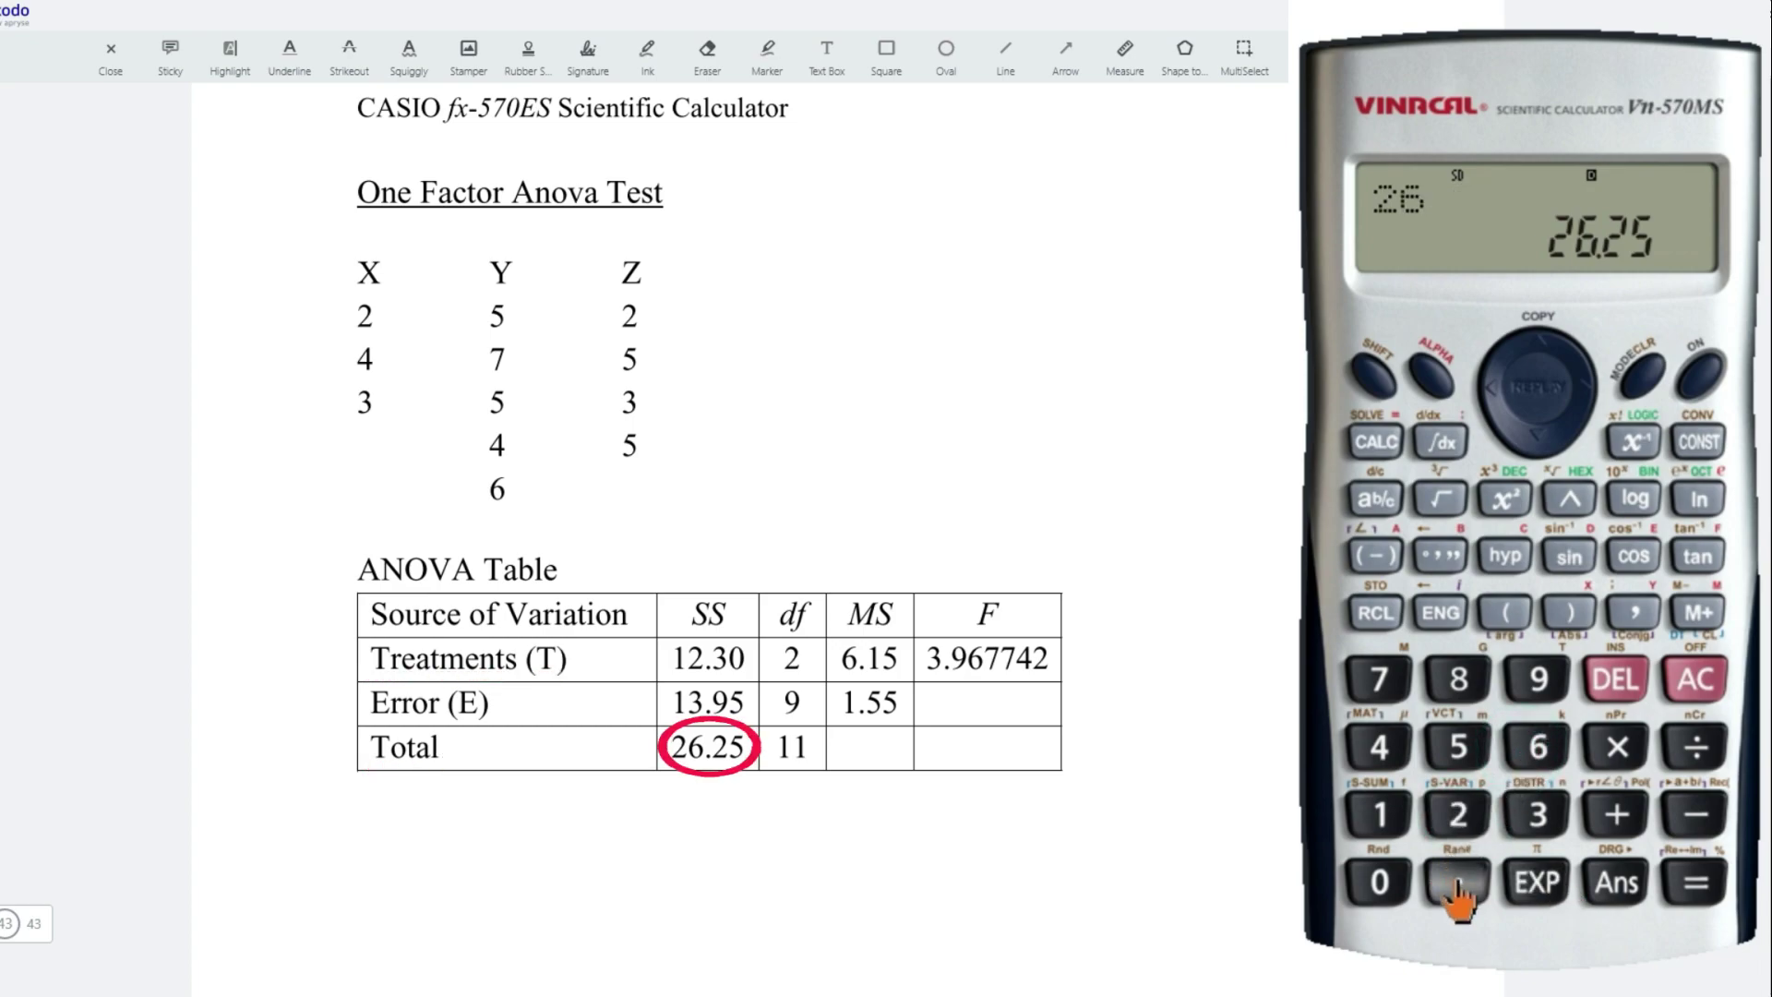
Step: Compute the treatment sum of squares as 26.25 − 13.95 = 12.3
click(1457, 814)
click(1456, 745)
click(1698, 816)
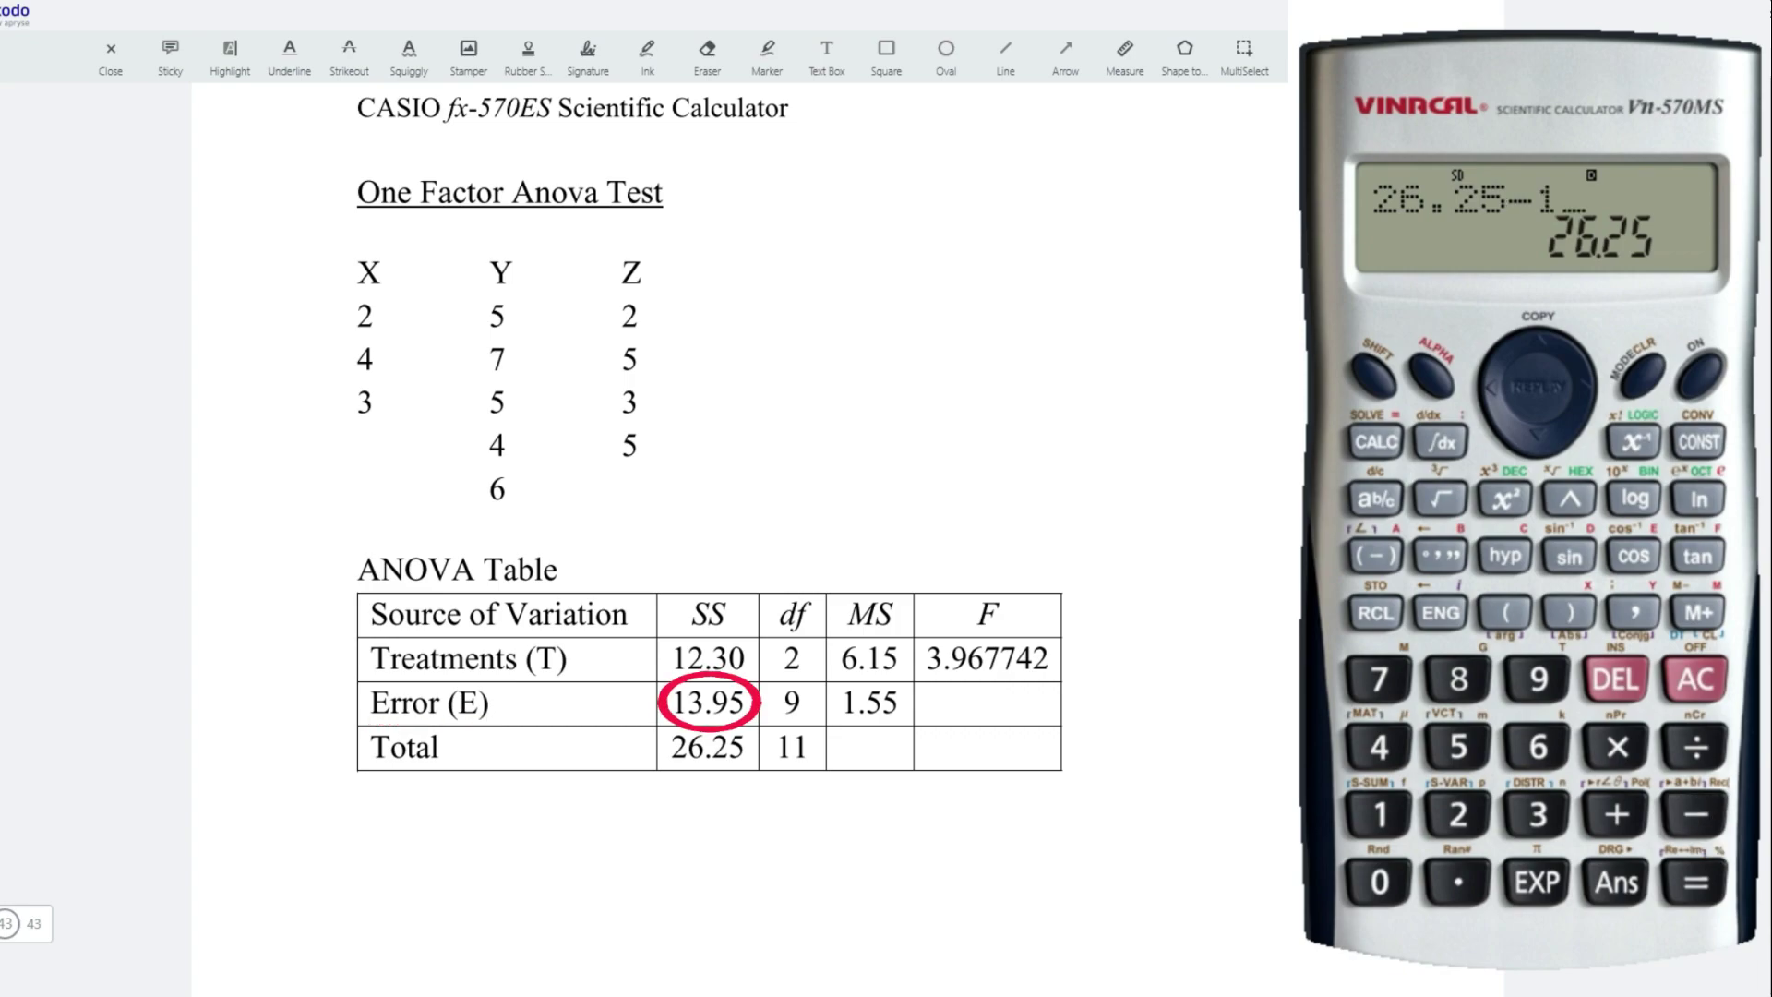
click(1537, 678)
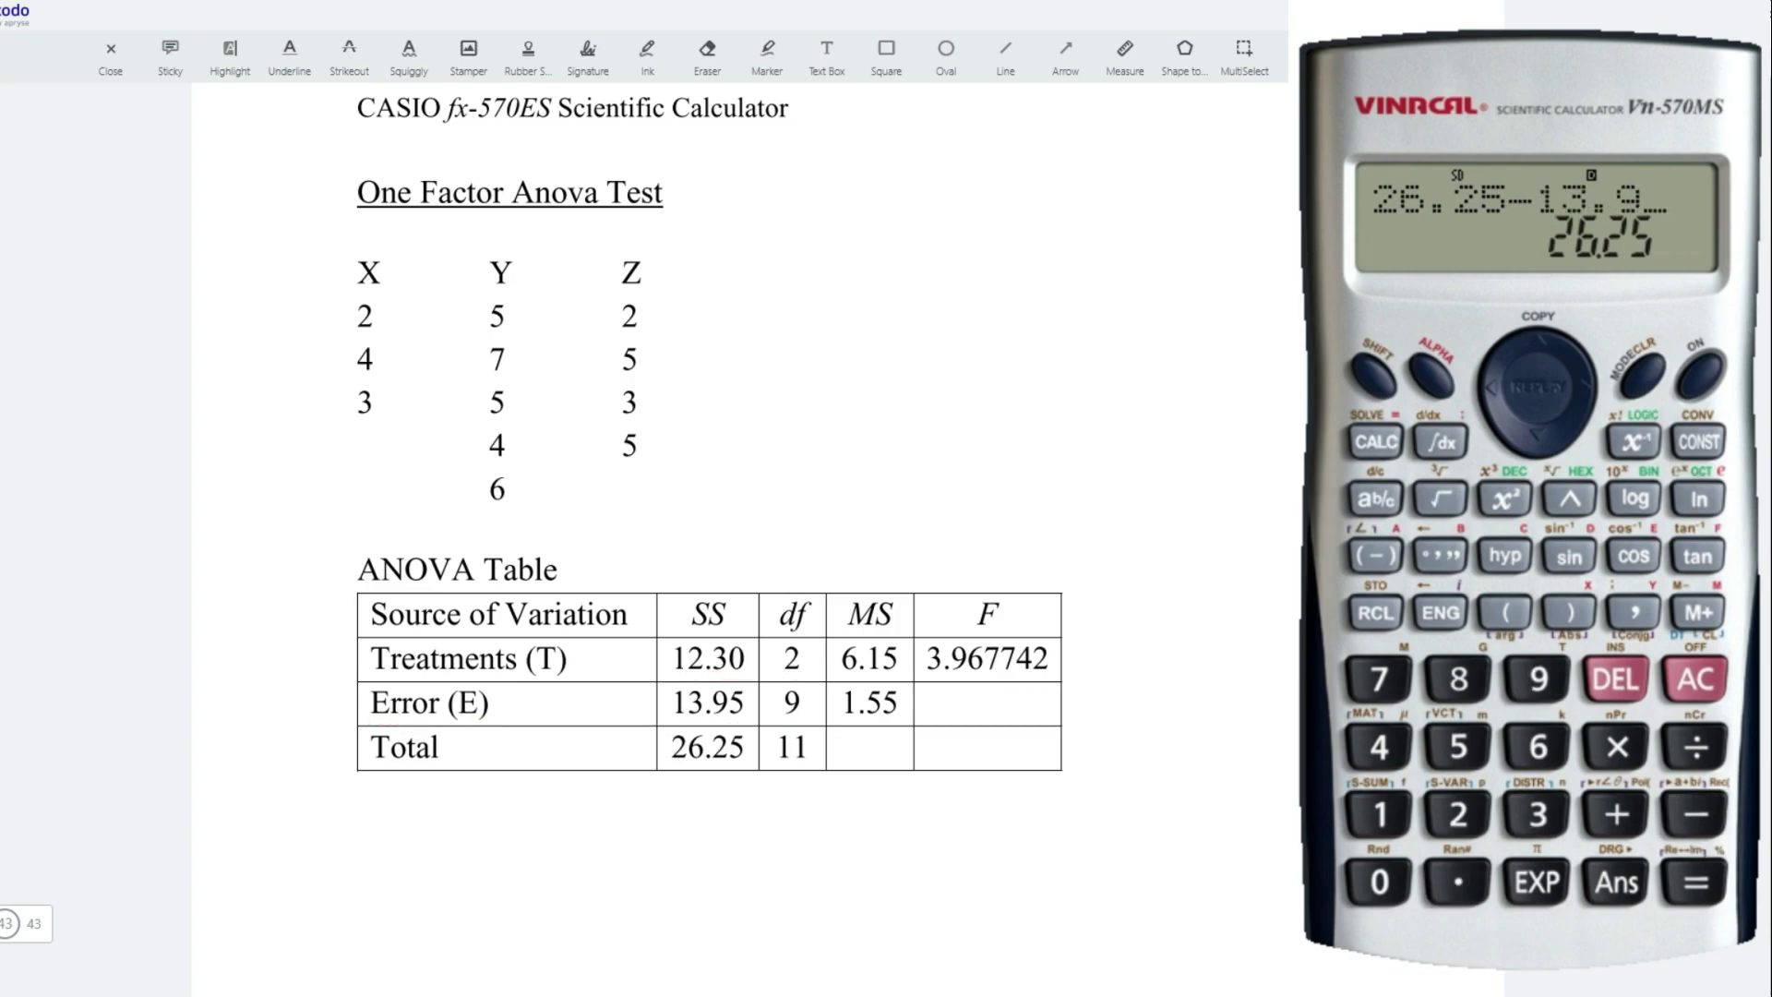
click(1694, 881)
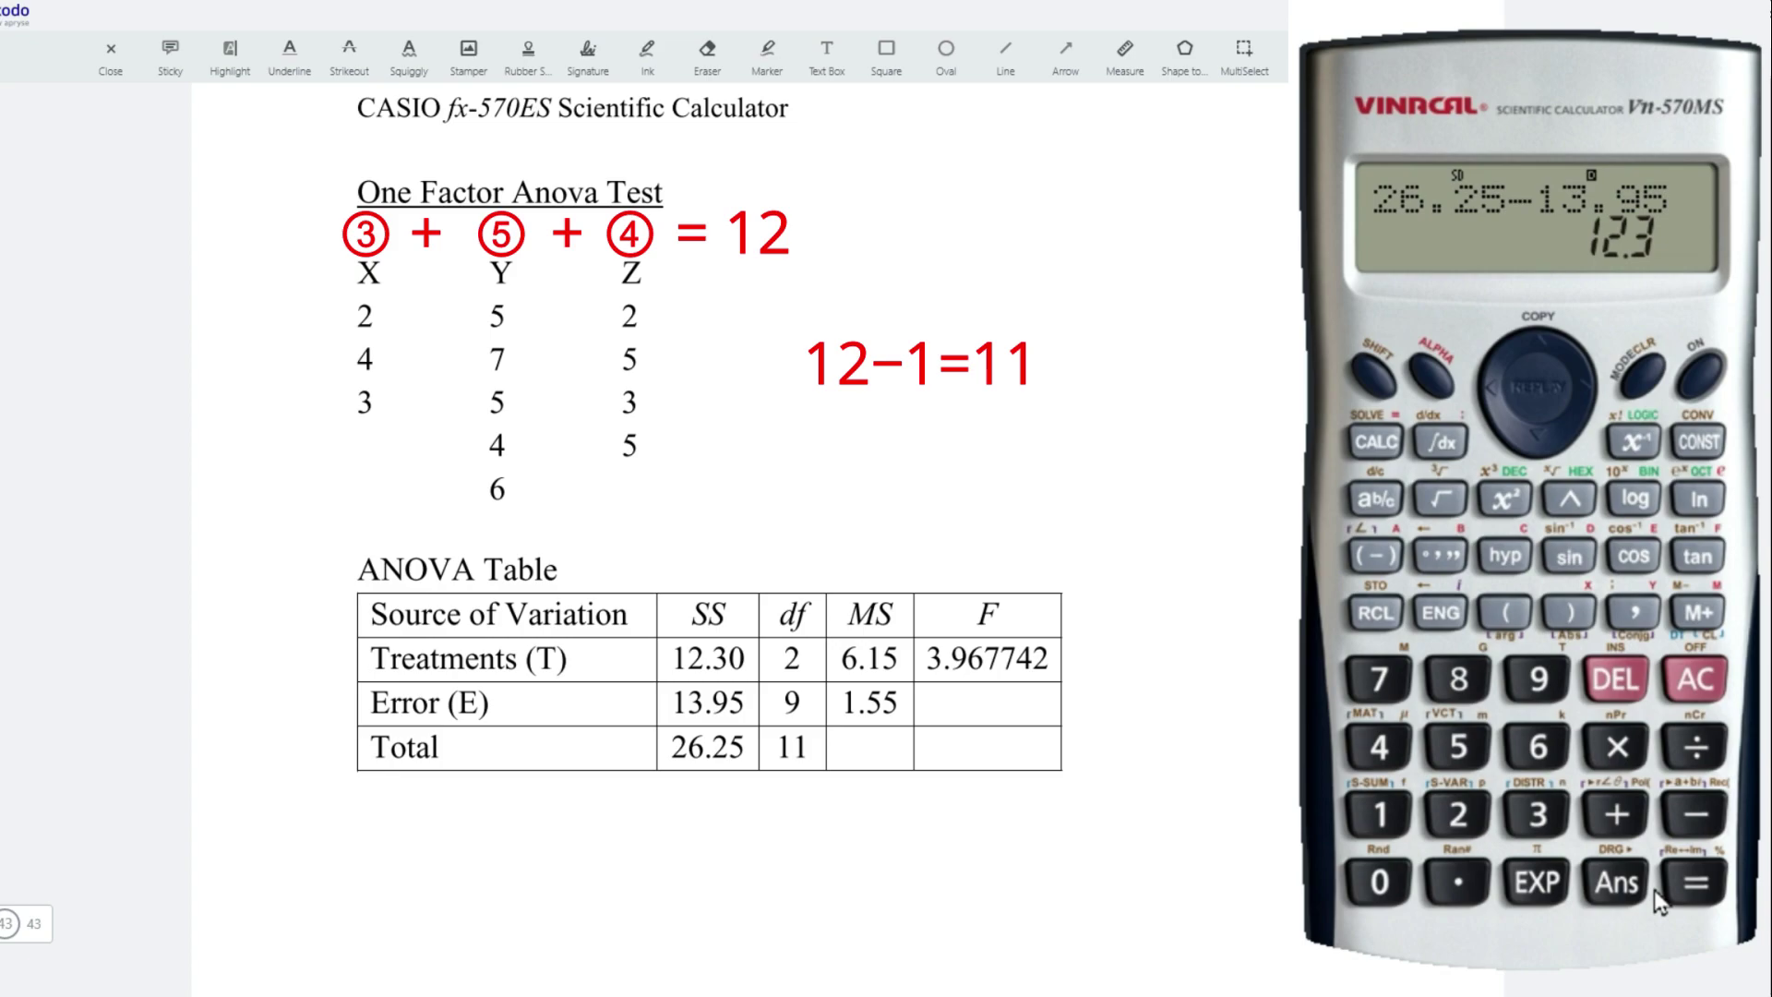
Step: Compute the error degrees of freedom as 11 − 2 = 9
double_click(1379, 814)
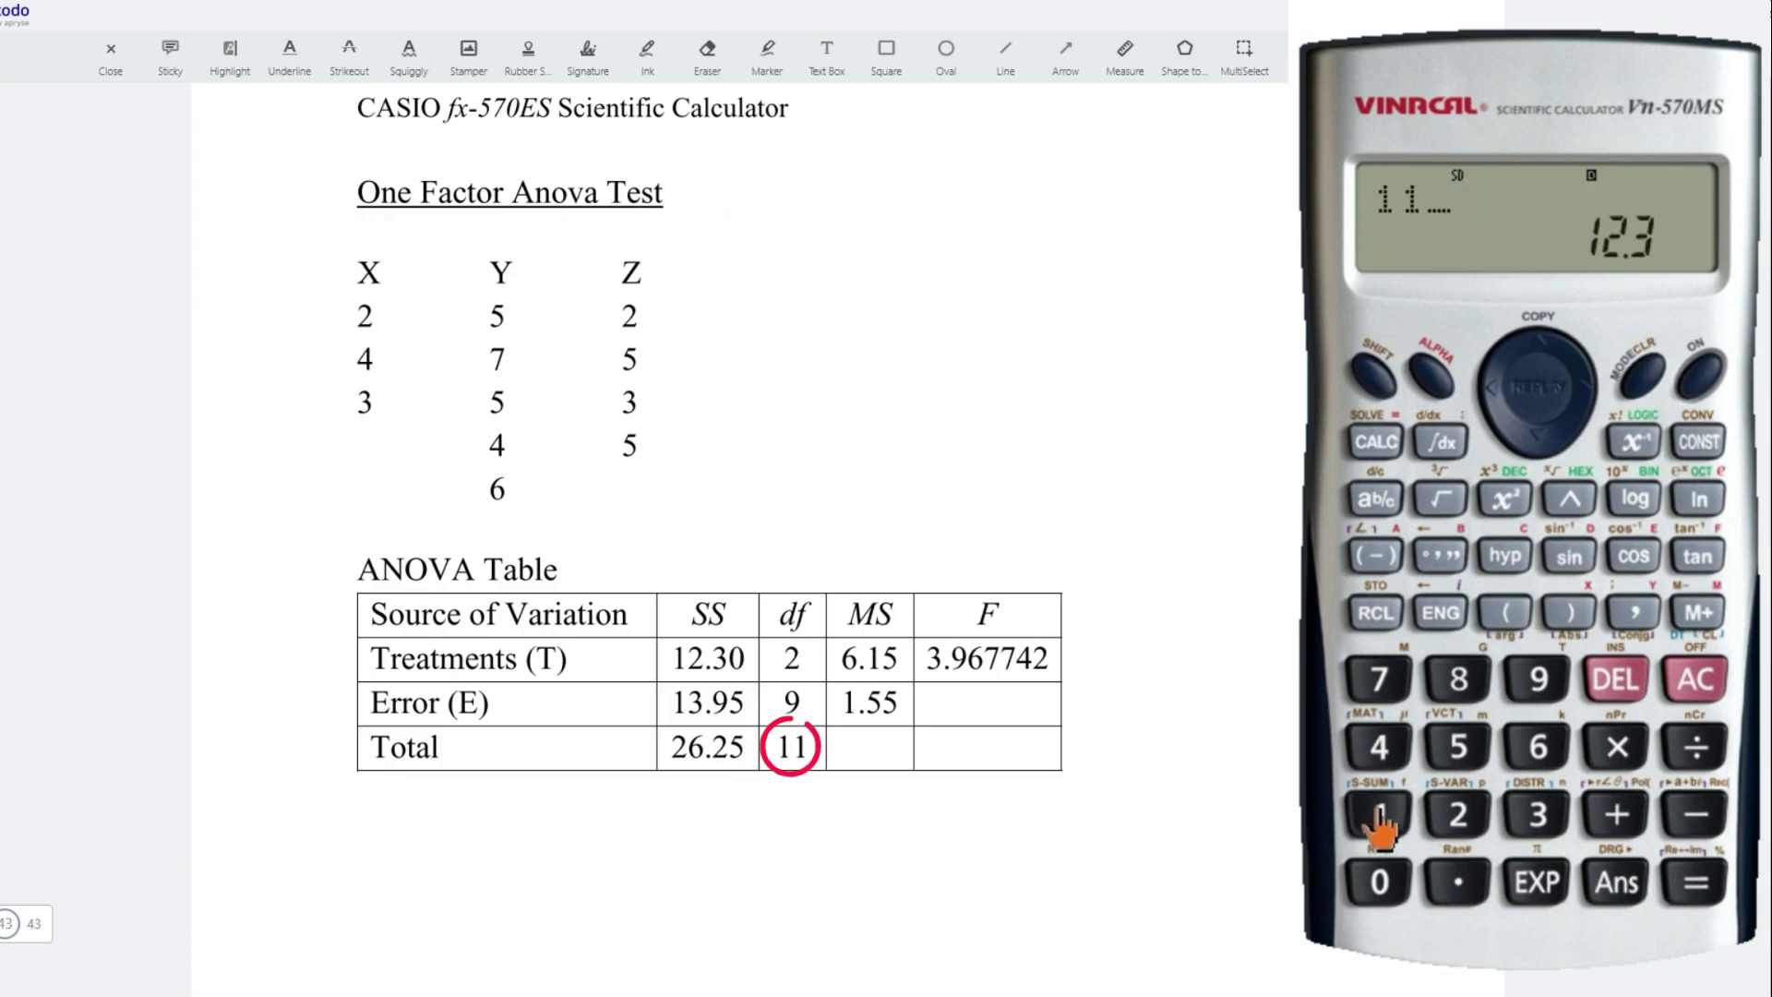
click(1697, 815)
click(1458, 814)
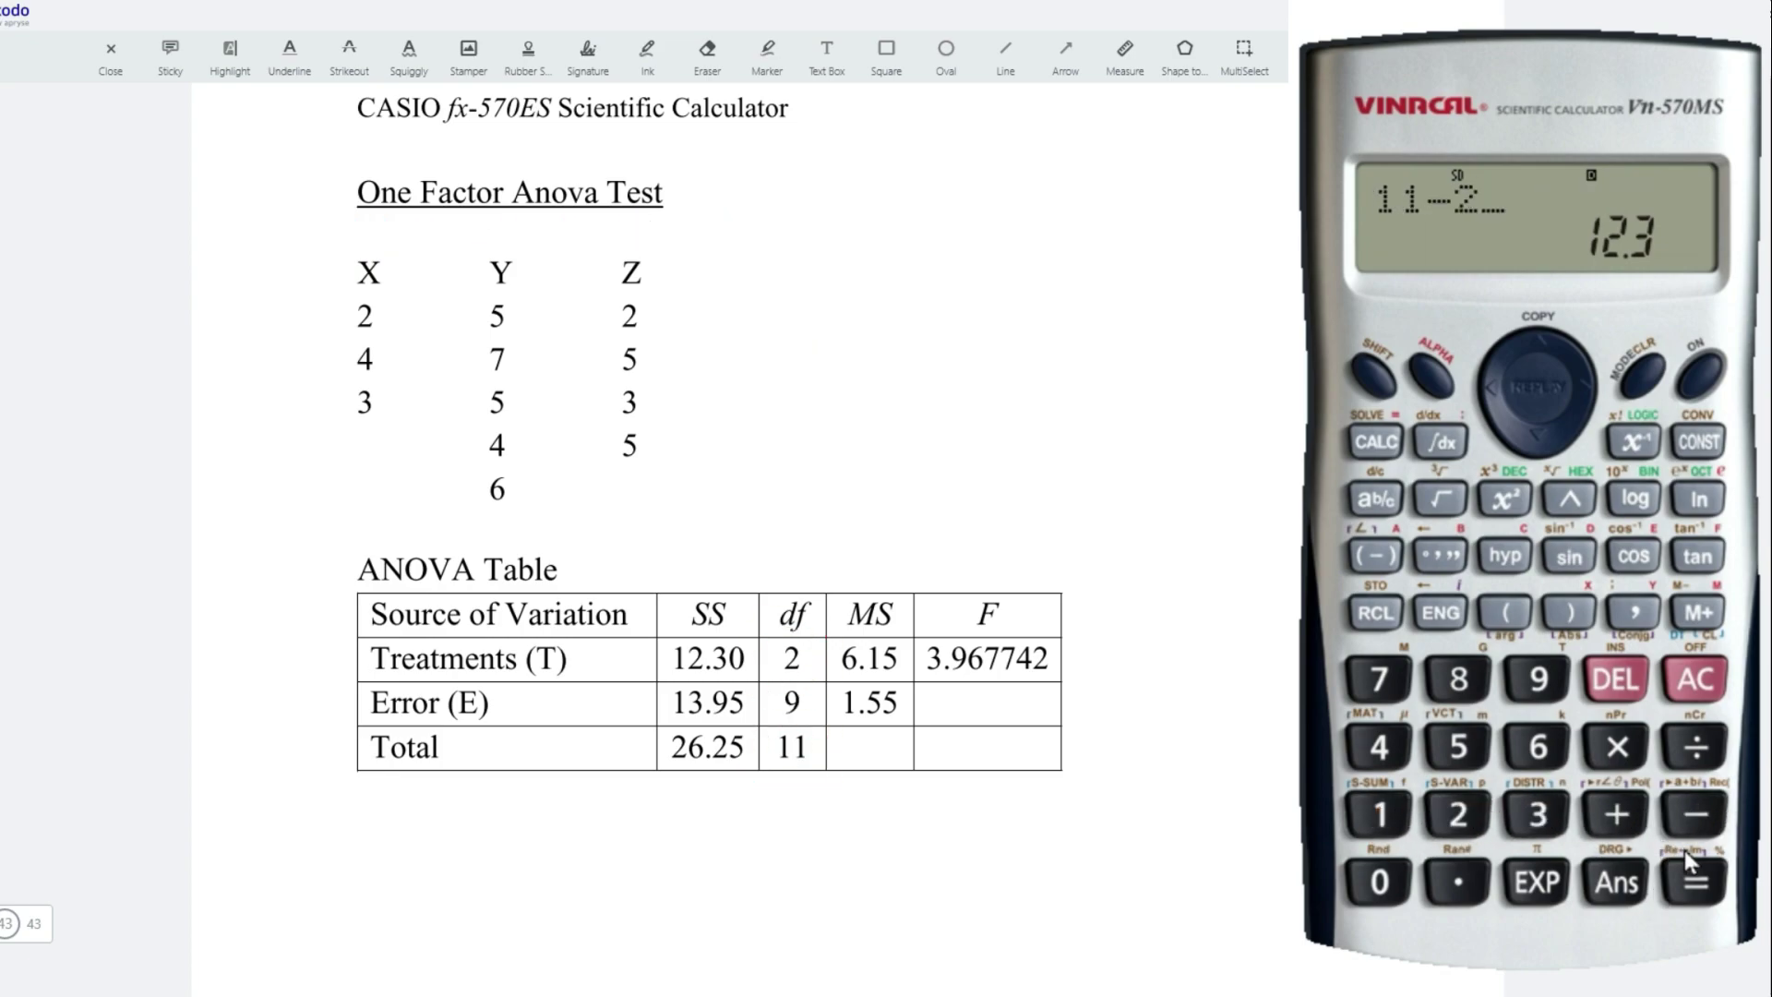
click(1696, 882)
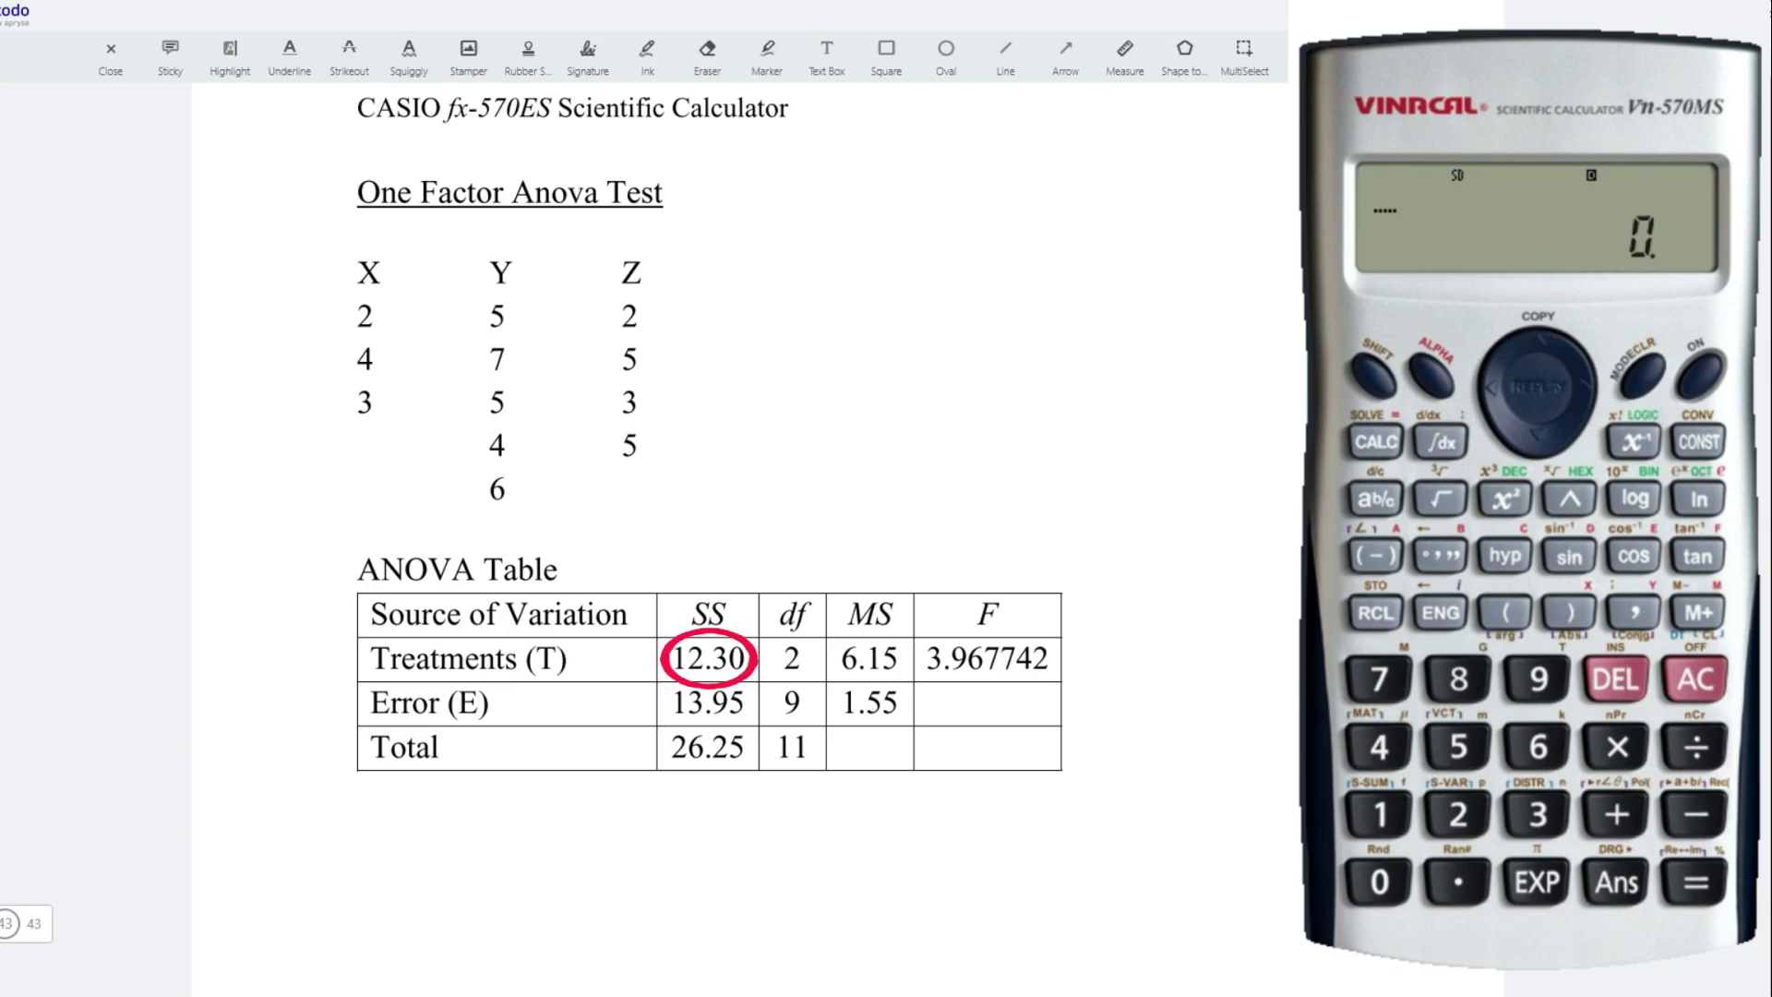
Step: Divide the treatment SS 12.3 by 2 to get the treatment mean square 6.15
click(1537, 813)
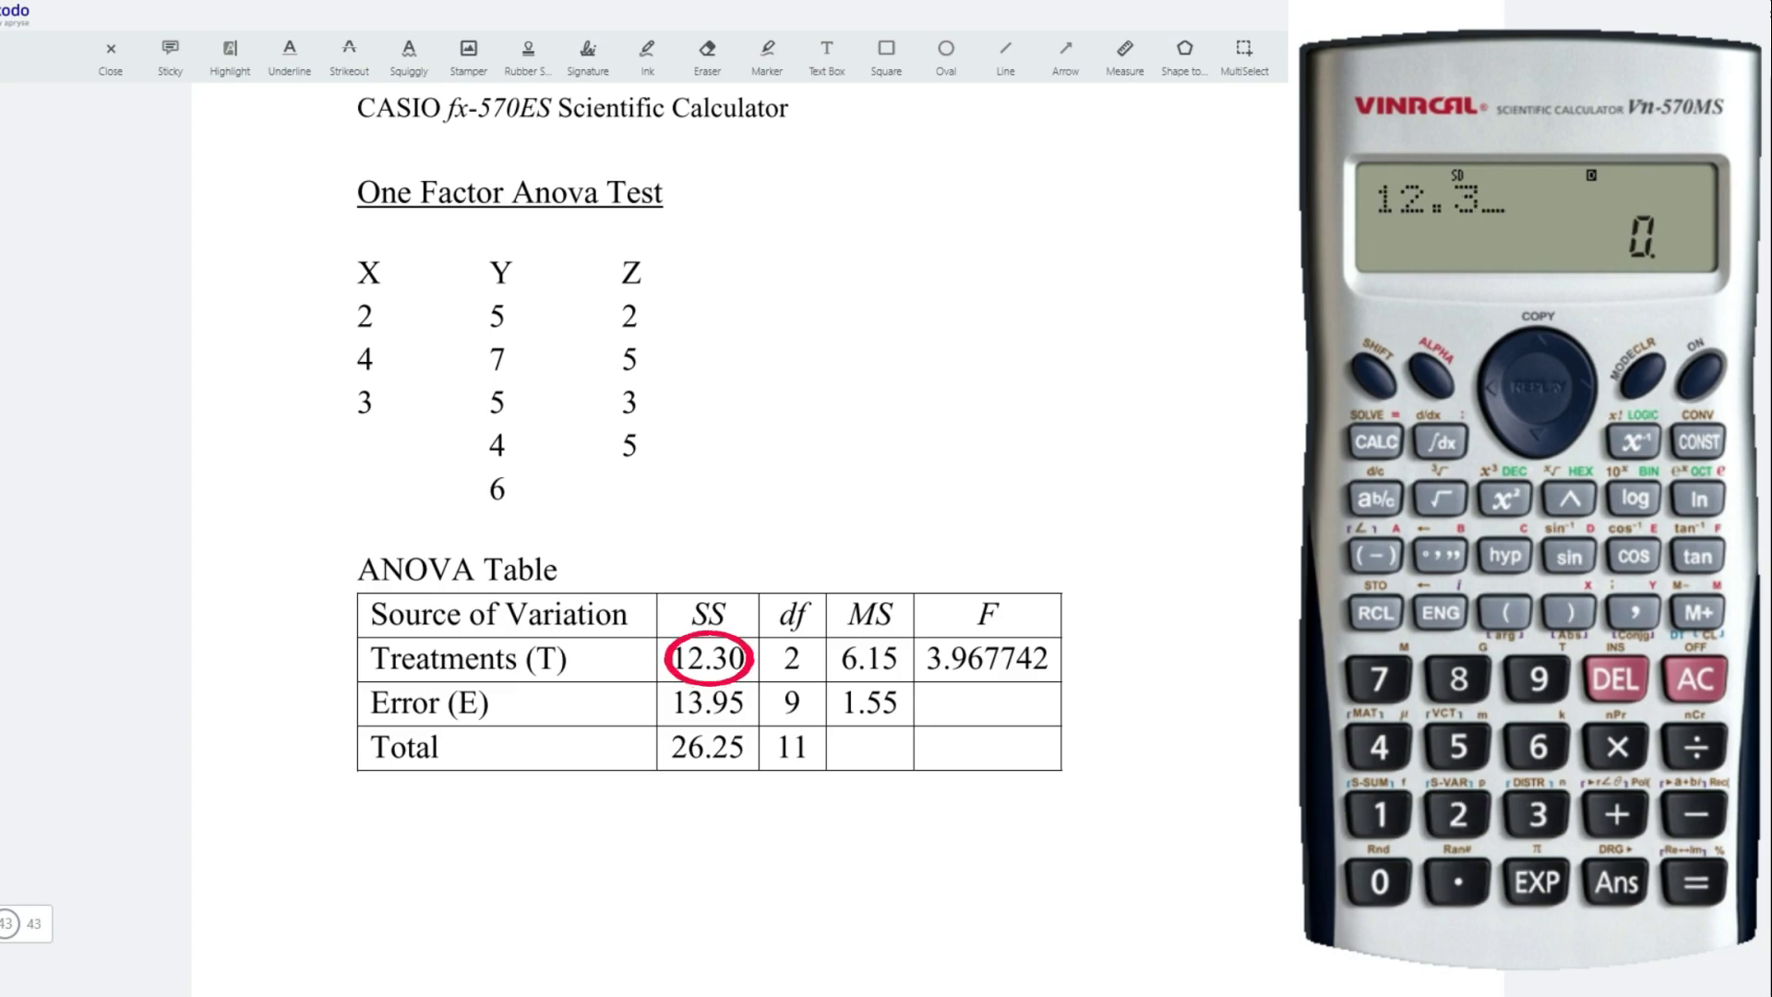
click(1695, 746)
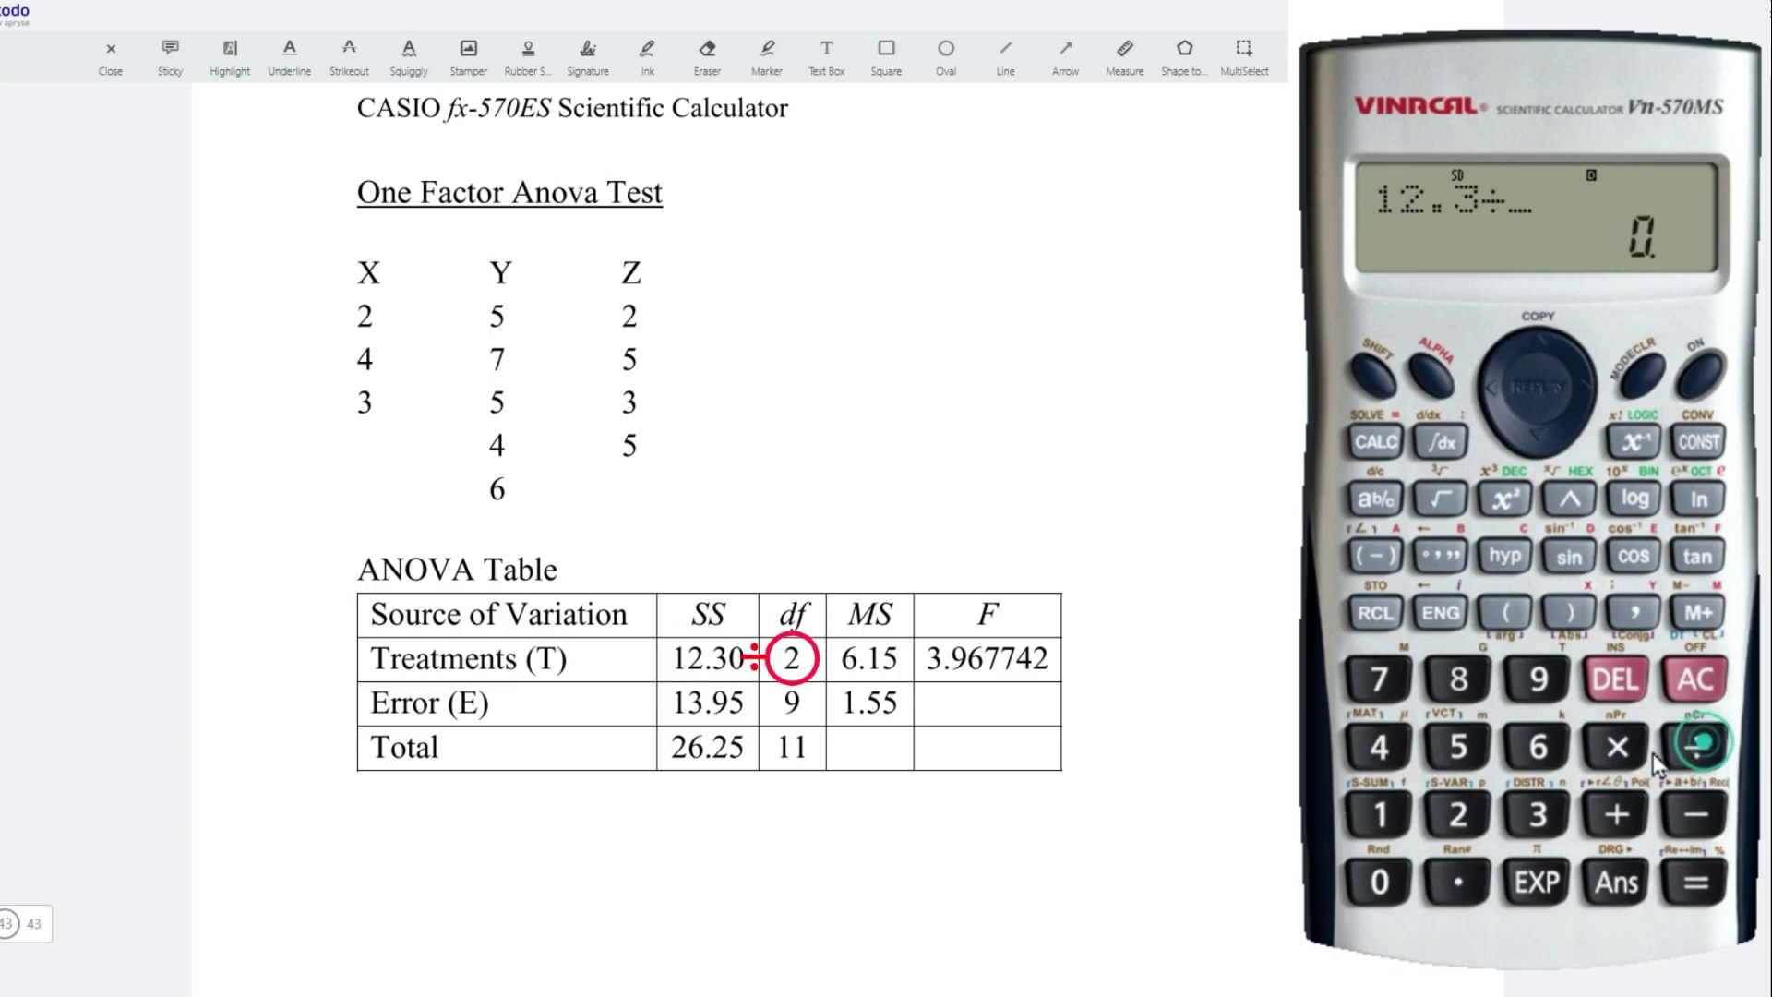
click(1455, 815)
click(1695, 882)
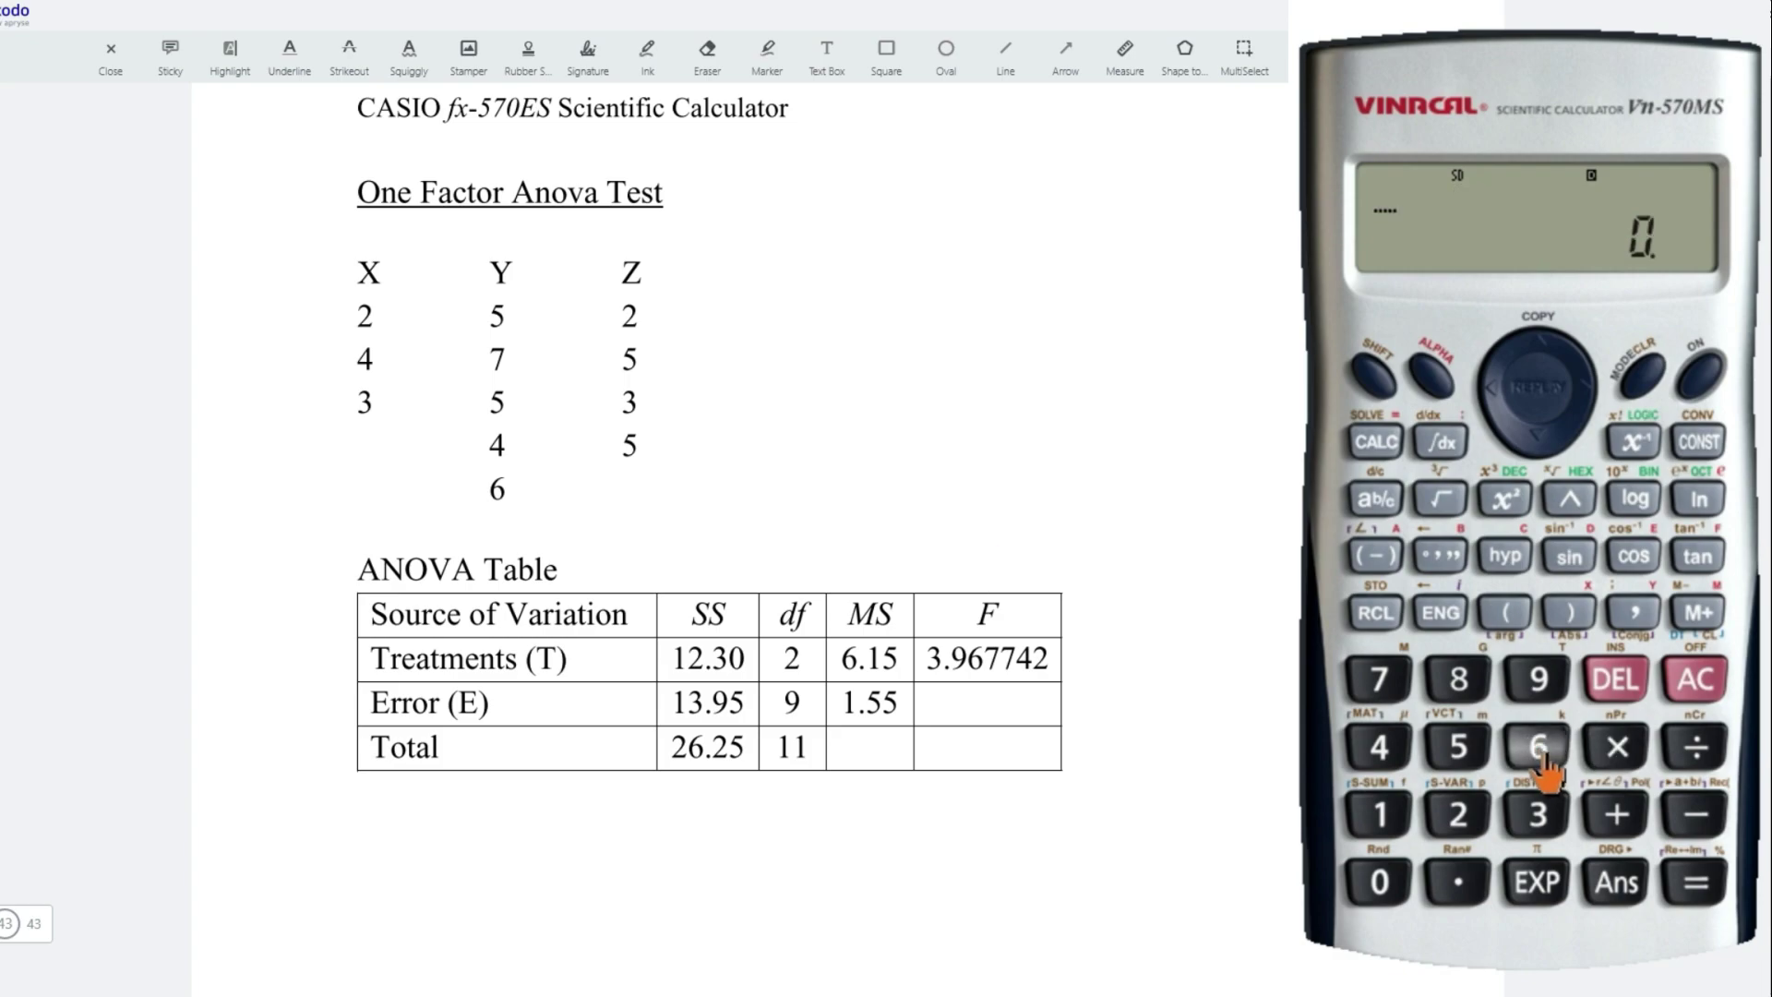
Step: Divide the treatment MS 6.15 by the error MS 1.55 to get F = 3.967741935
click(1380, 816)
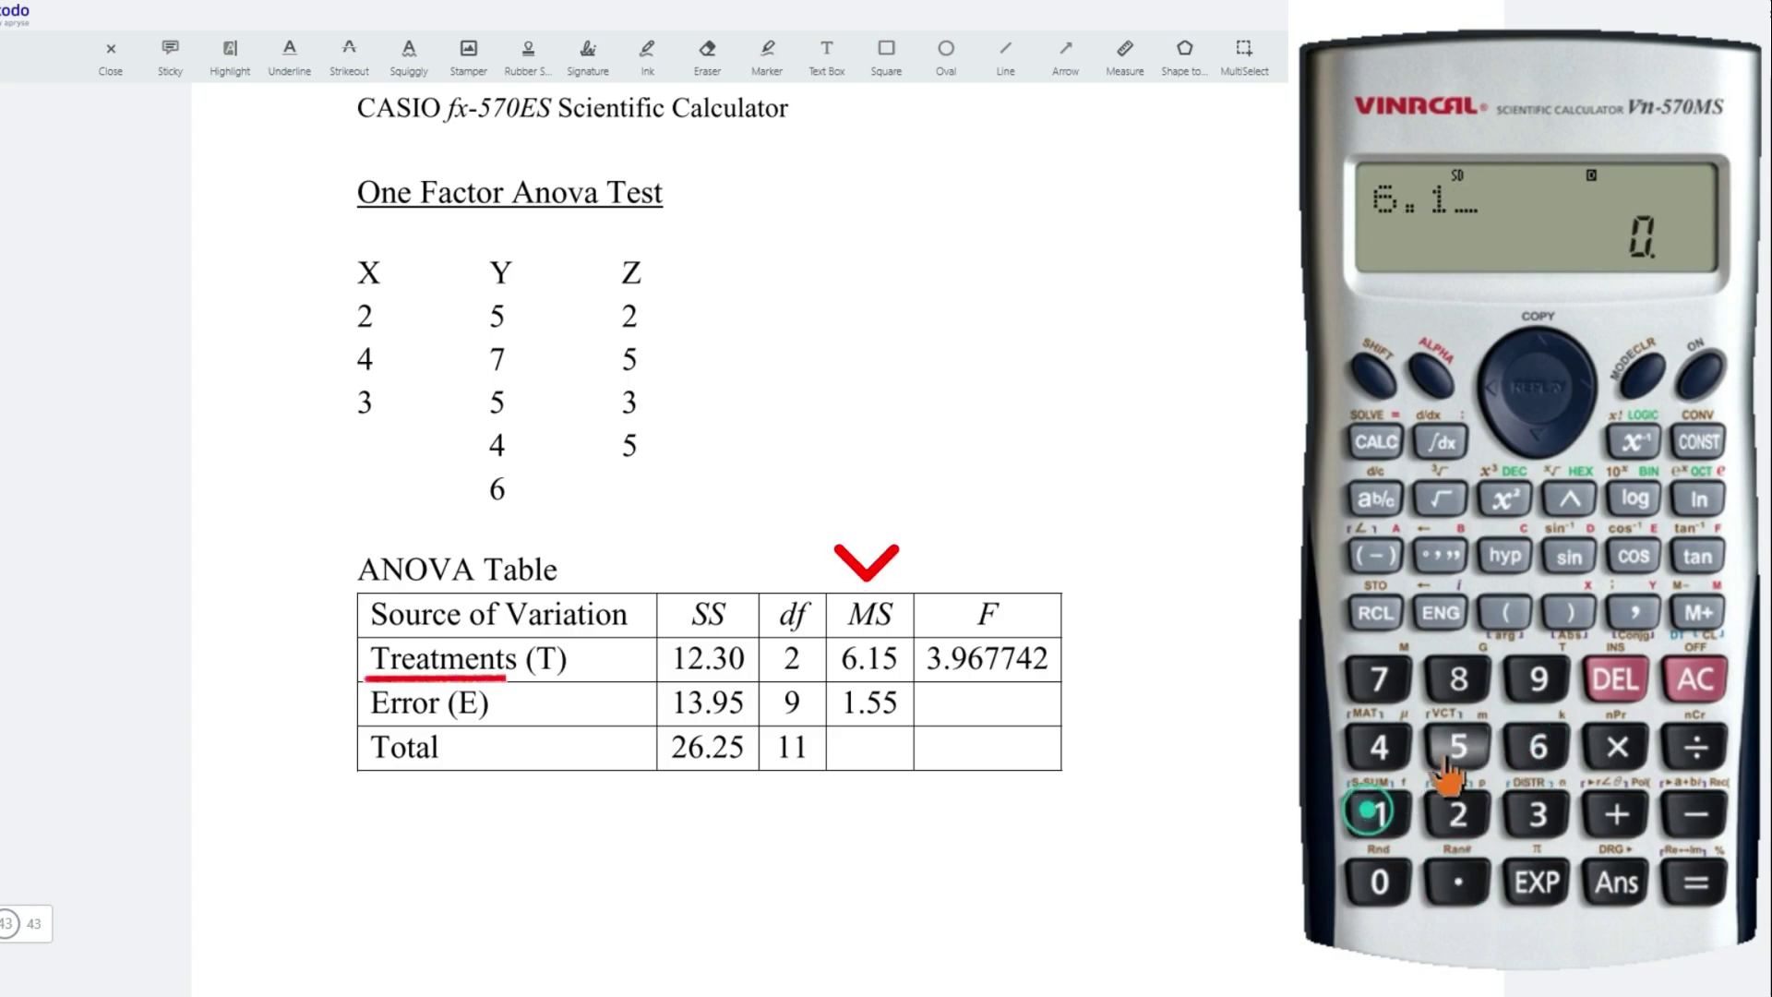
click(1458, 745)
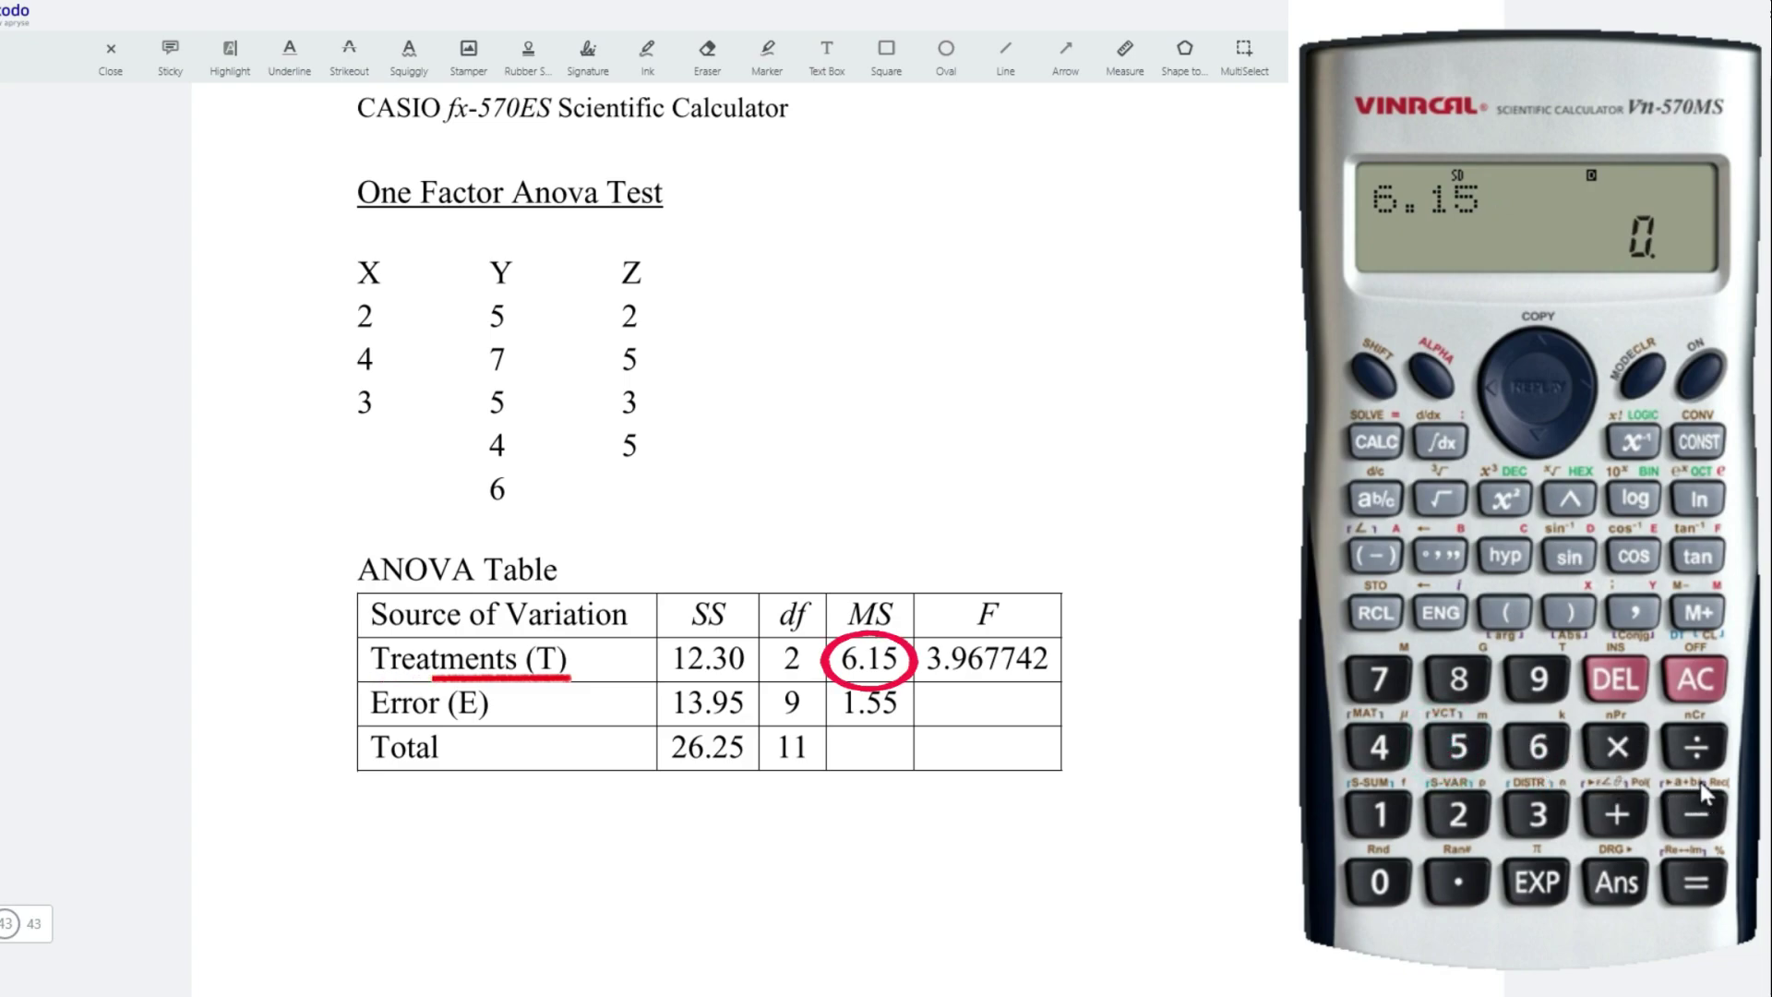
click(1696, 745)
click(1379, 814)
click(1456, 884)
click(1458, 746)
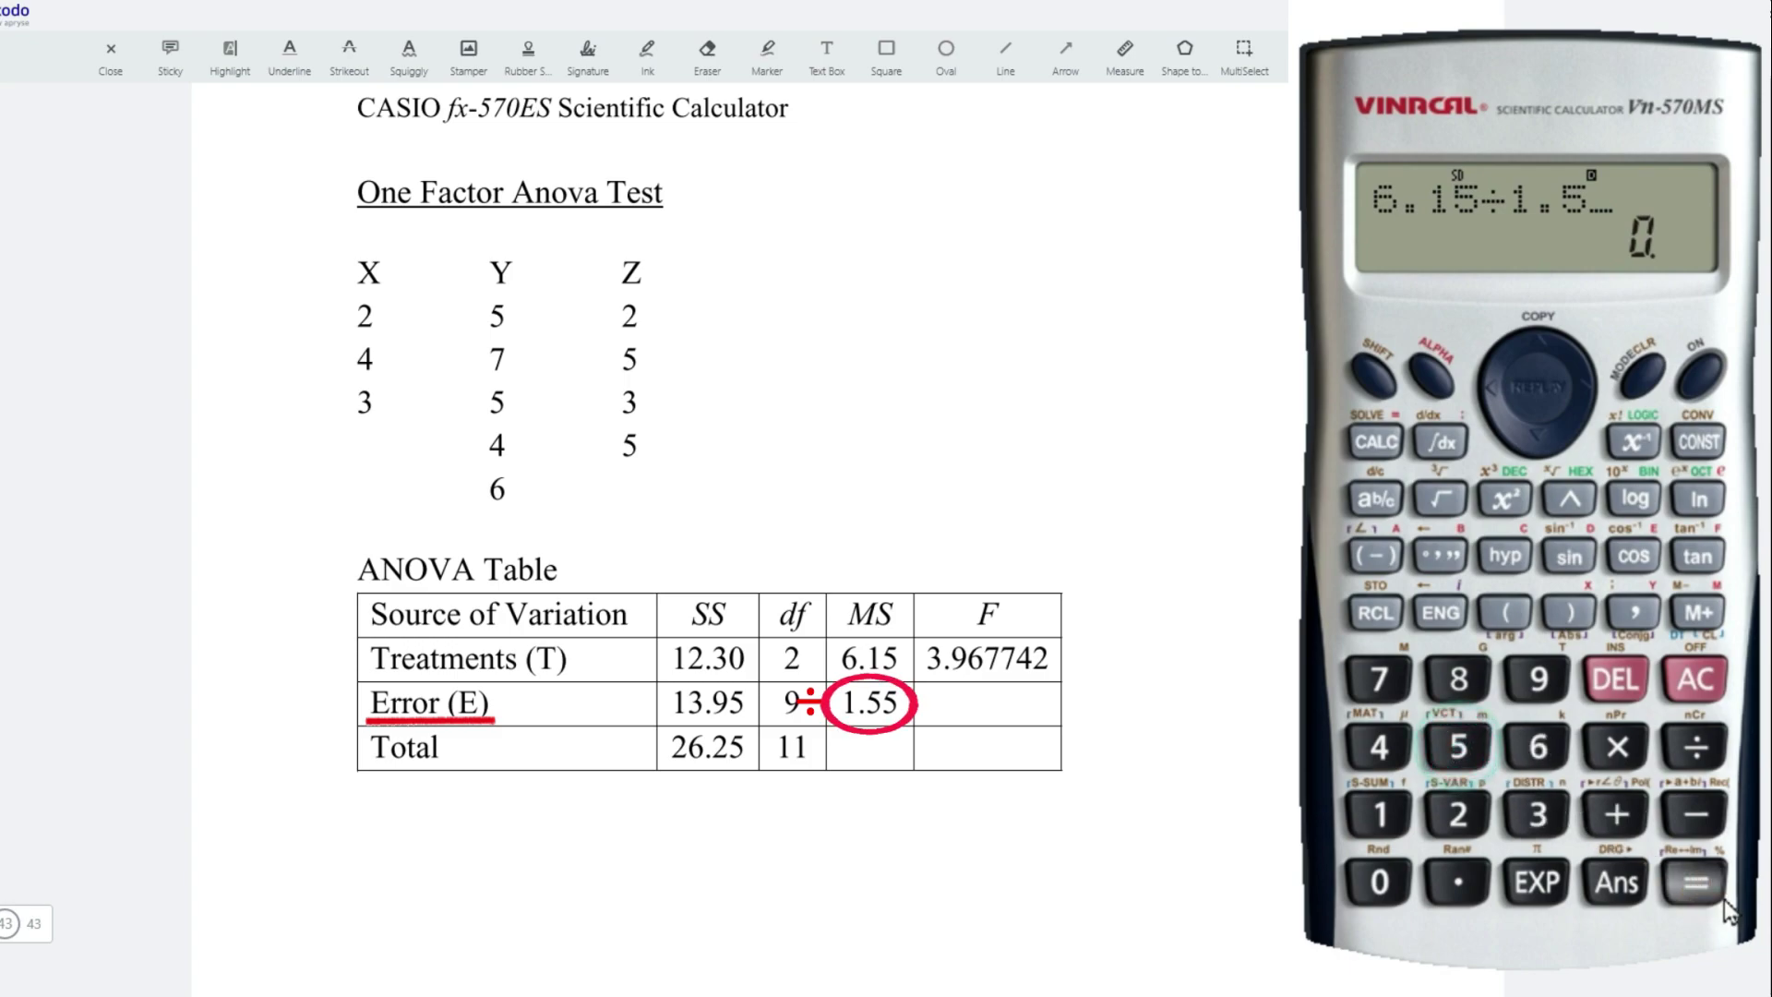
click(1457, 745)
click(1696, 884)
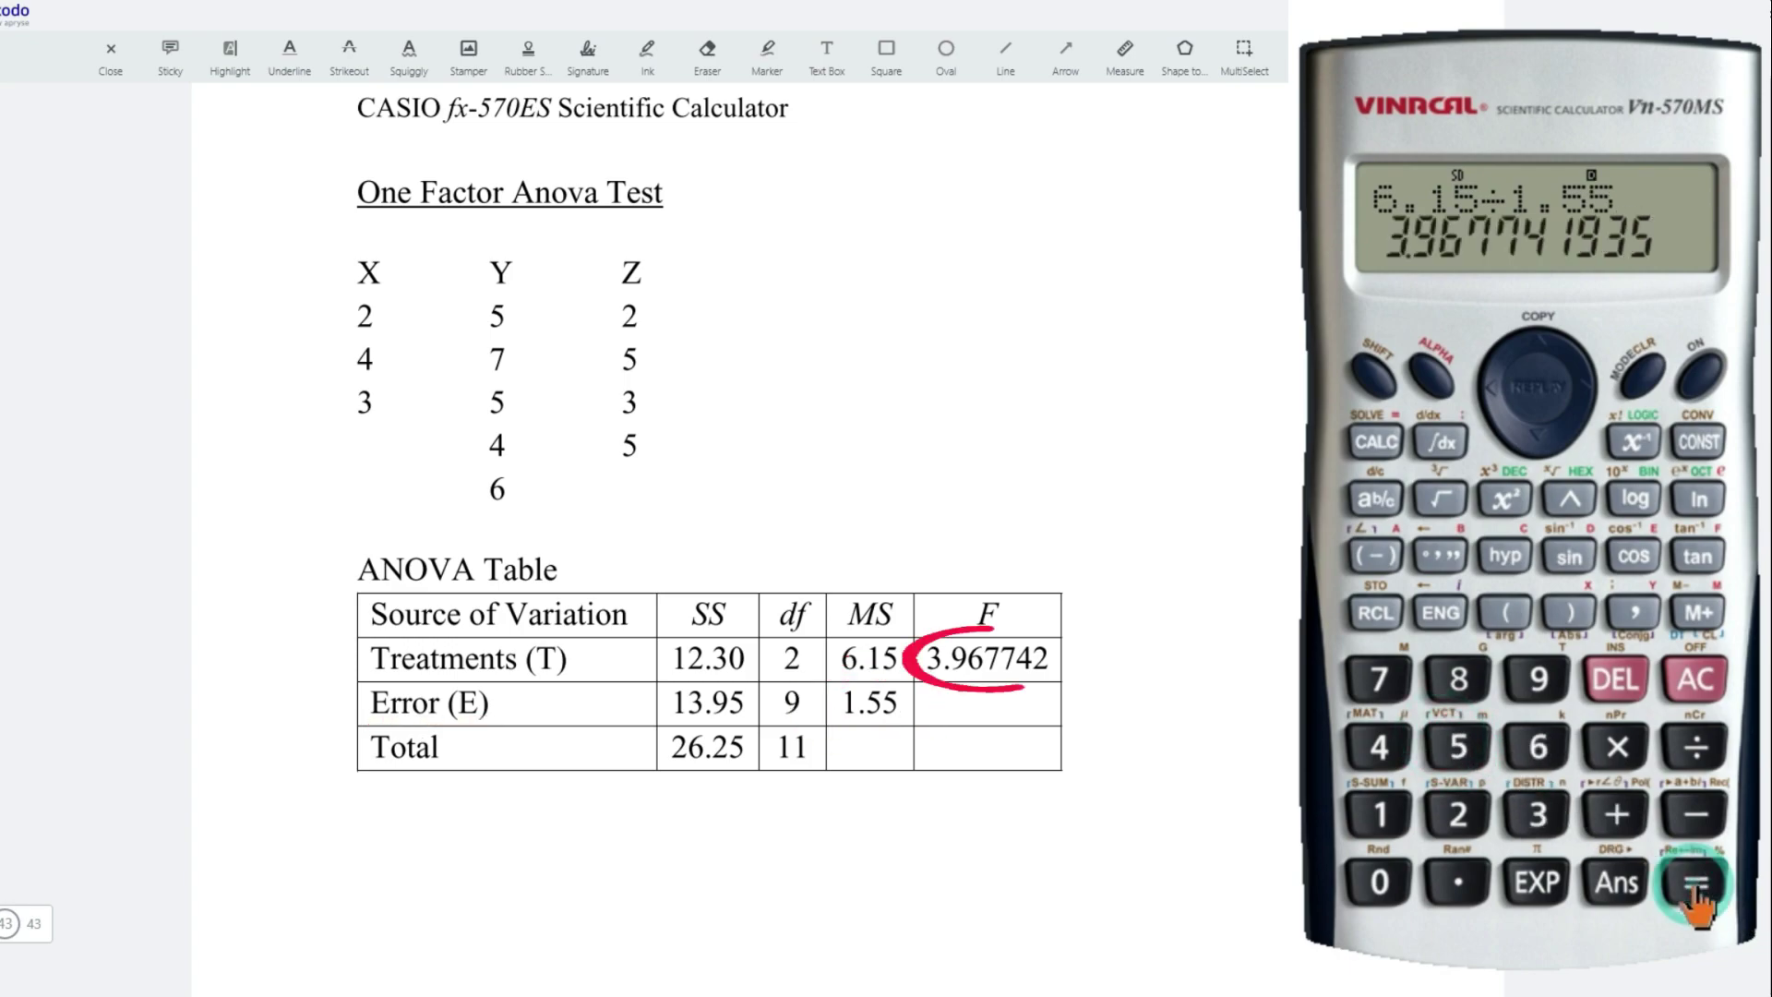